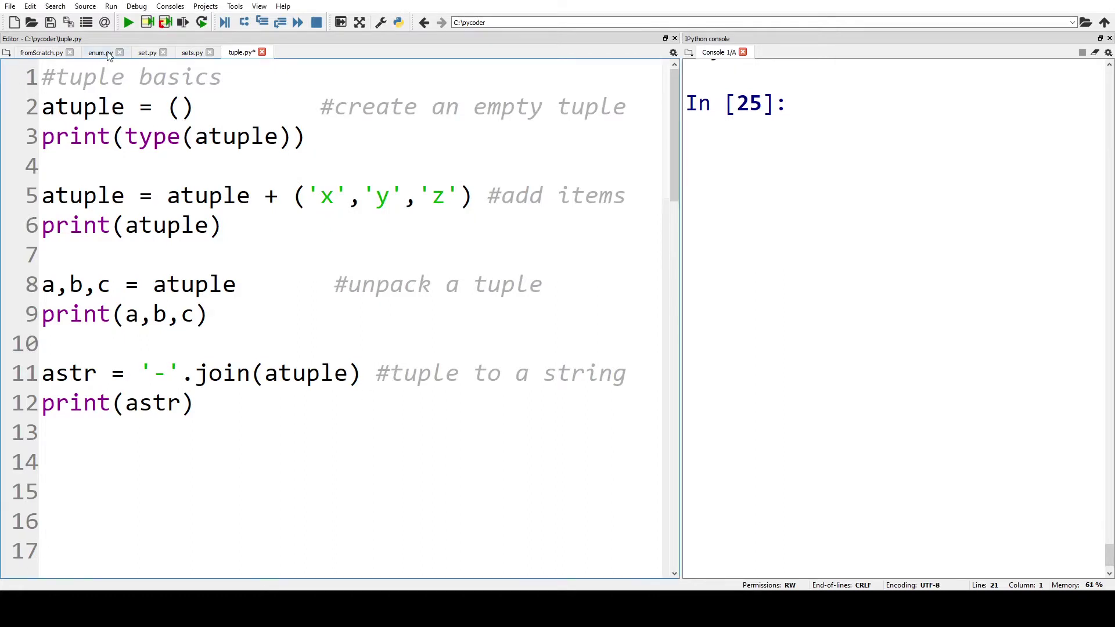
- Run tuple.py and highlight the empty tuple, the added ('x','y','z') items and their printed output
{"action": "key", "text": "F5"}
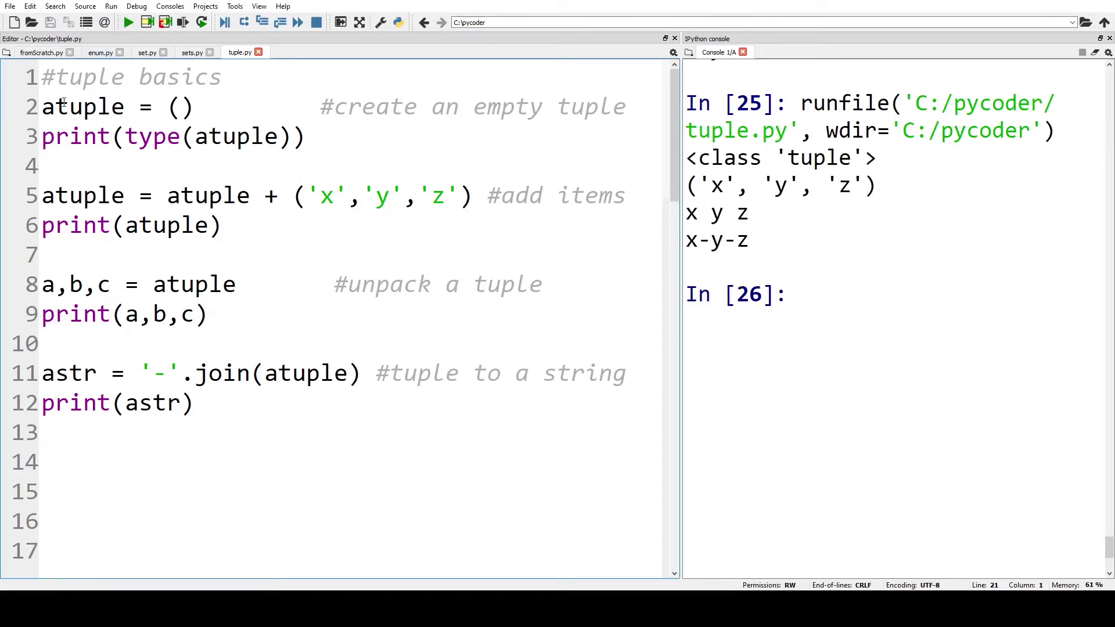
{"action": "double_click", "coordinate": [189, 106]}
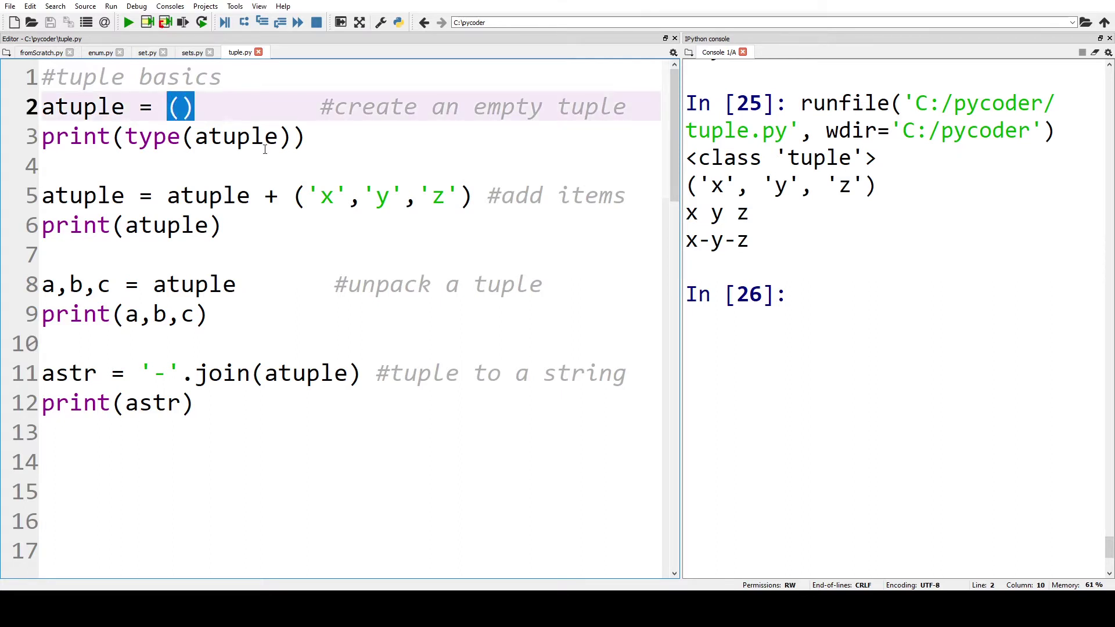
{"action": "left_click_drag", "start_coordinate": [876, 158], "coordinate": [700, 158]}
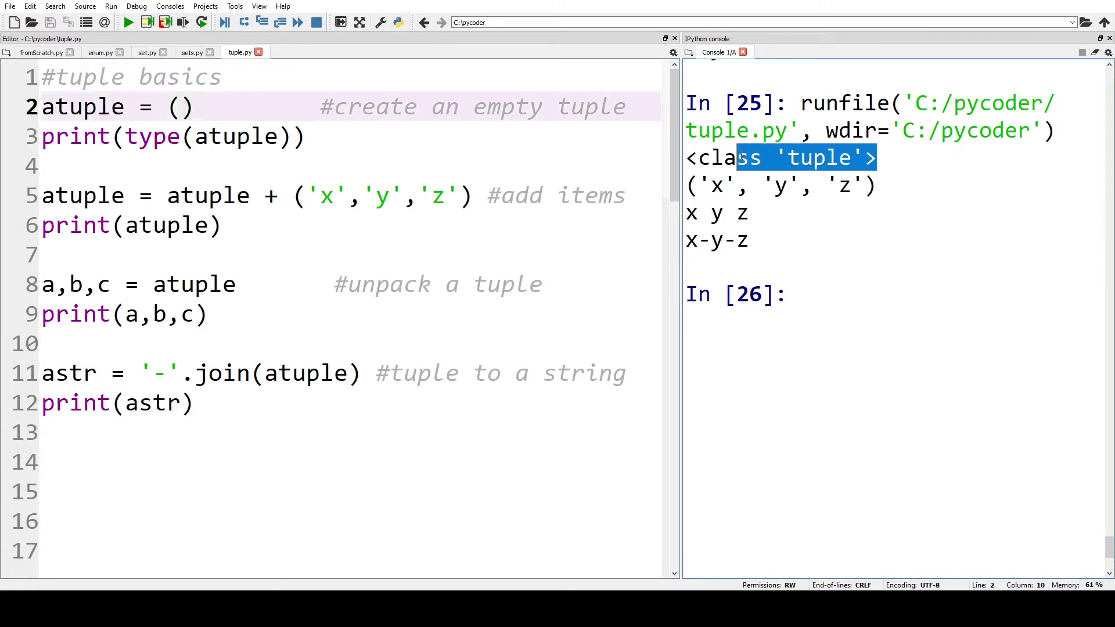
{"action": "left_click", "coordinate": [148, 196]}
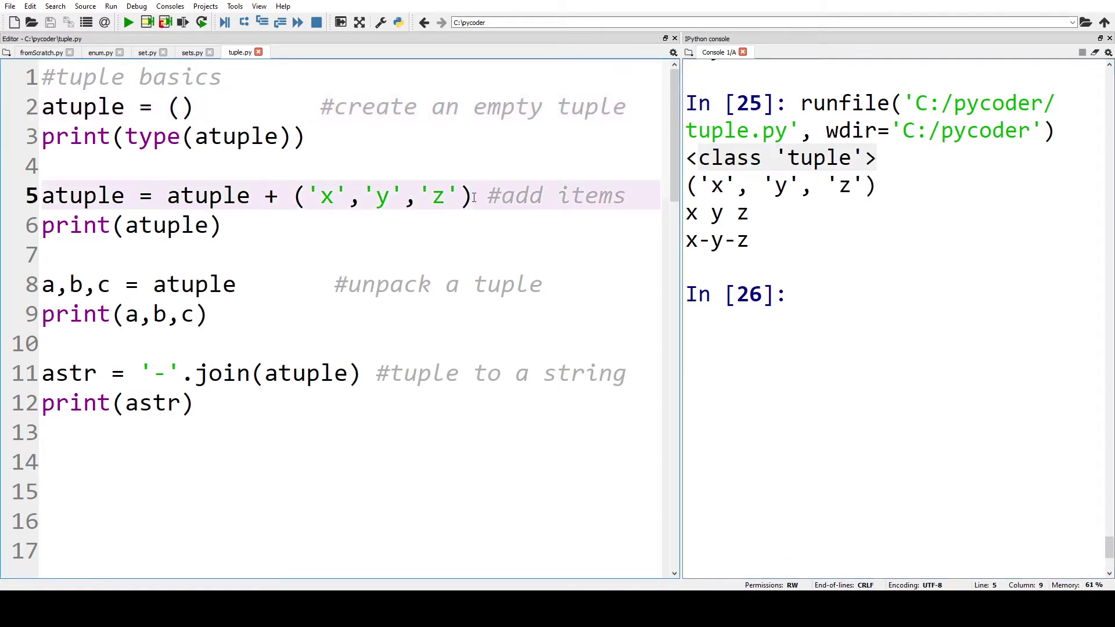
{"action": "left_click_drag", "start_coordinate": [473, 196], "coordinate": [281, 195]}
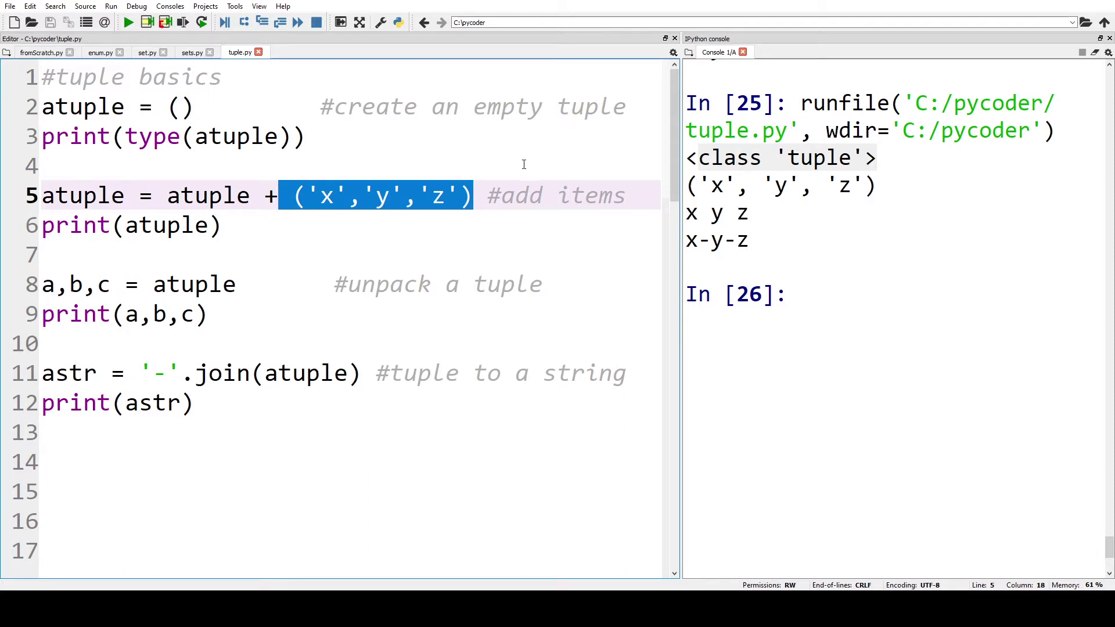
{"action": "left_click_drag", "start_coordinate": [876, 186], "coordinate": [686, 186]}
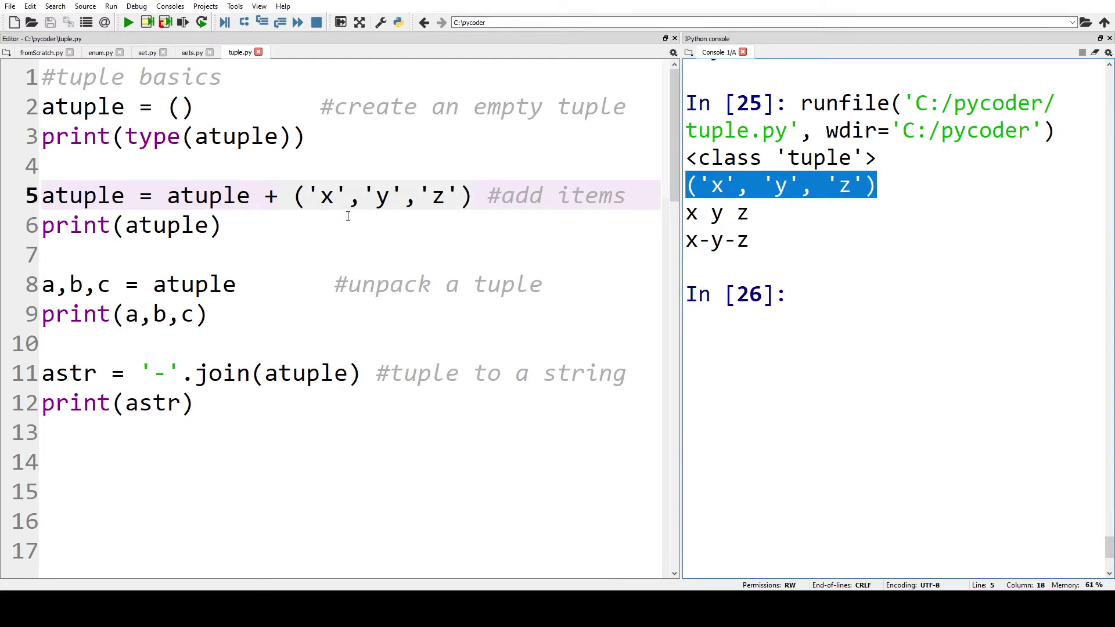
- Highlight the unpacked a,b,c and the printed x, y, z, then run the script again
{"action": "left_click_drag", "start_coordinate": [110, 285], "coordinate": [42, 285]}
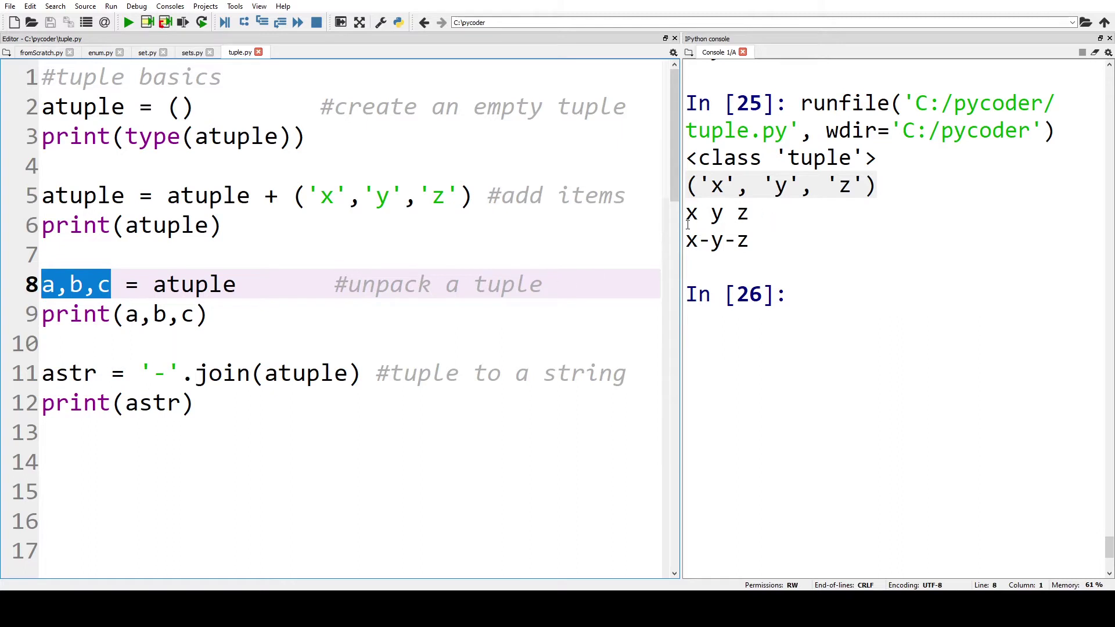
{"action": "left_click_drag", "start_coordinate": [699, 213], "coordinate": [687, 217]}
{"action": "double_click", "coordinate": [718, 215]}
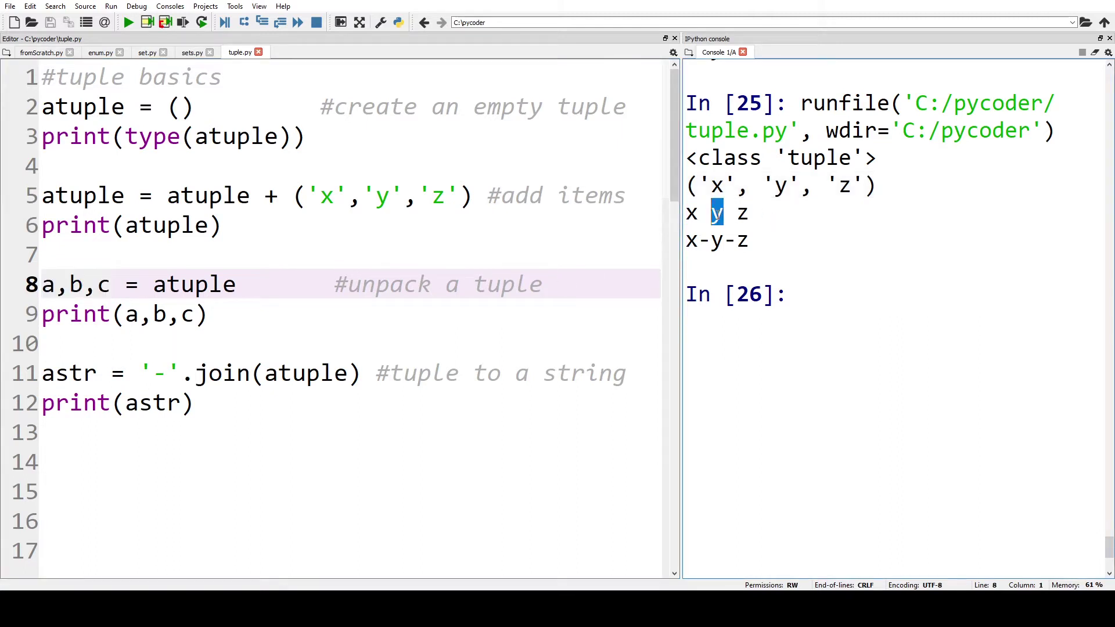
{"action": "double_click", "coordinate": [743, 214]}
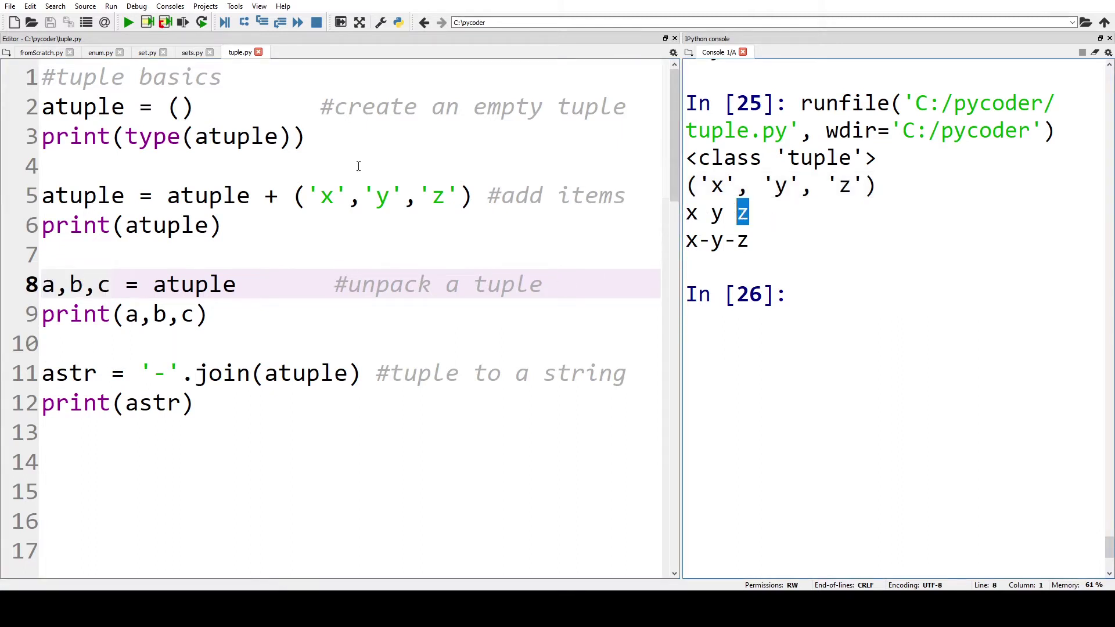
{"action": "left_click", "coordinate": [218, 314]}
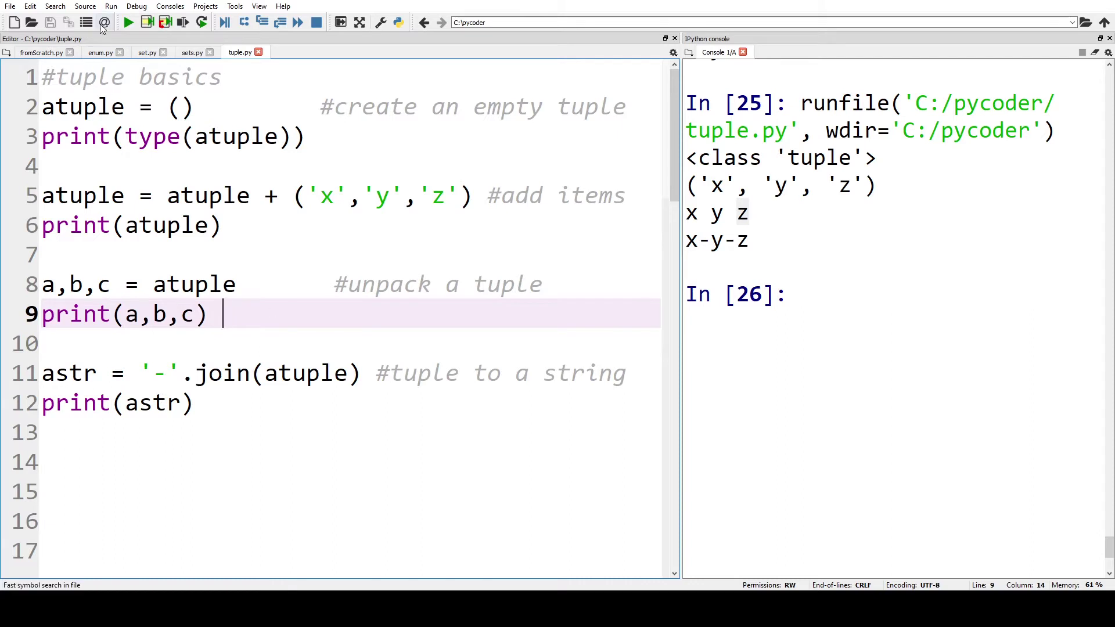
{"action": "left_click", "coordinate": [128, 22]}
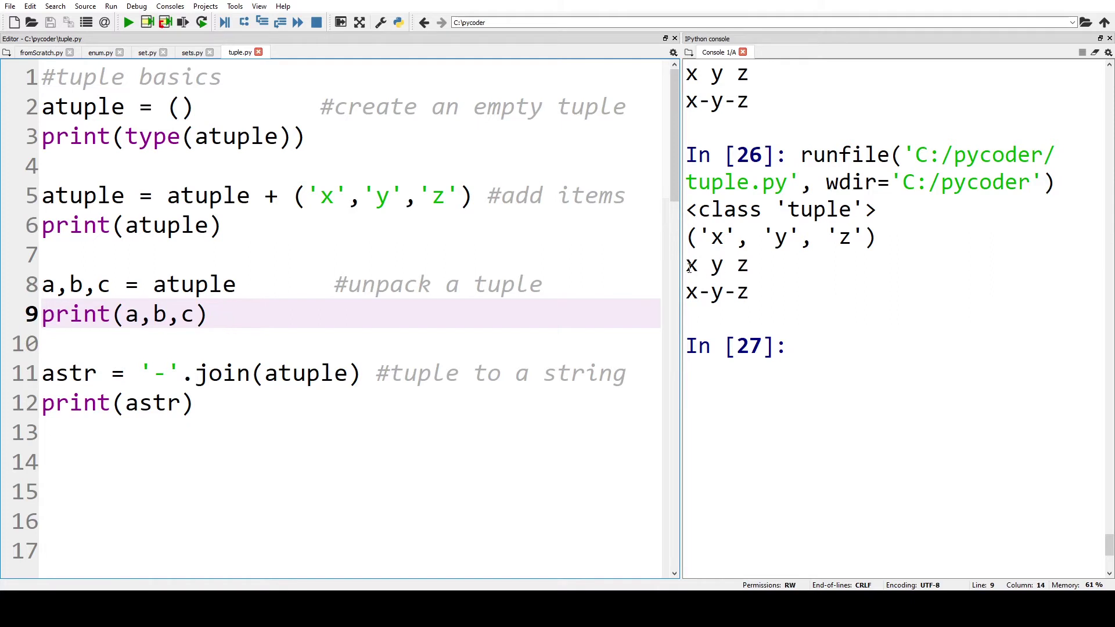
- Trim print(a,b,c) to print(a) and run it, showing the single x output
{"action": "left_click", "coordinate": [196, 315]}
{"action": "key", "text": "BackSpace"}
{"action": "key", "text": "BackSpace"}
{"action": "key", "text": "BackSpace"}
{"action": "key", "text": "F5"}
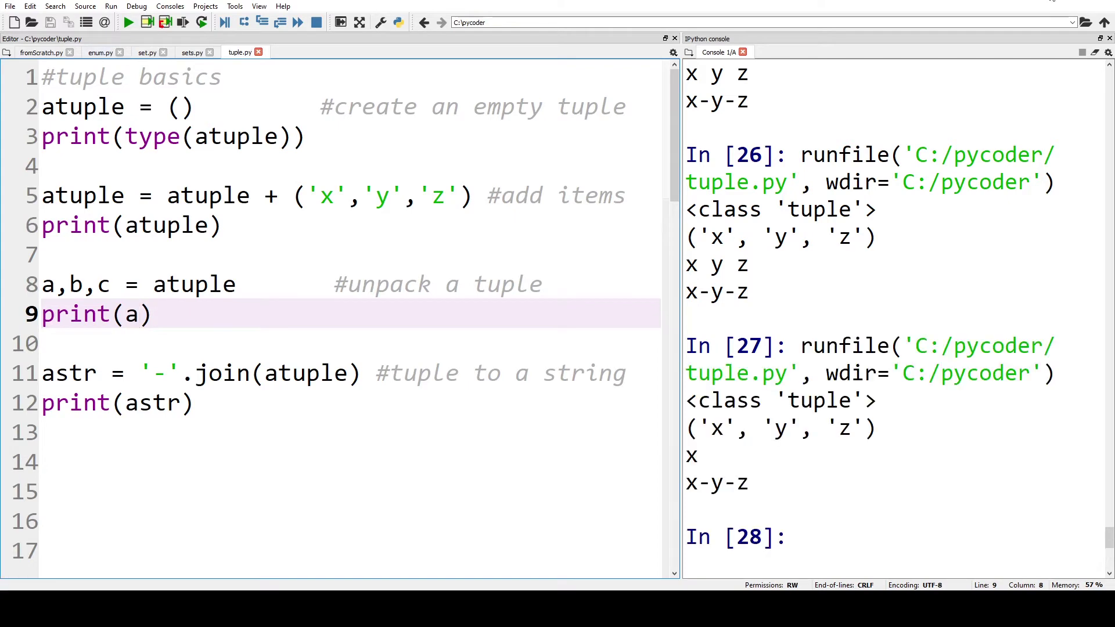
{"action": "double_click", "coordinate": [691, 456]}
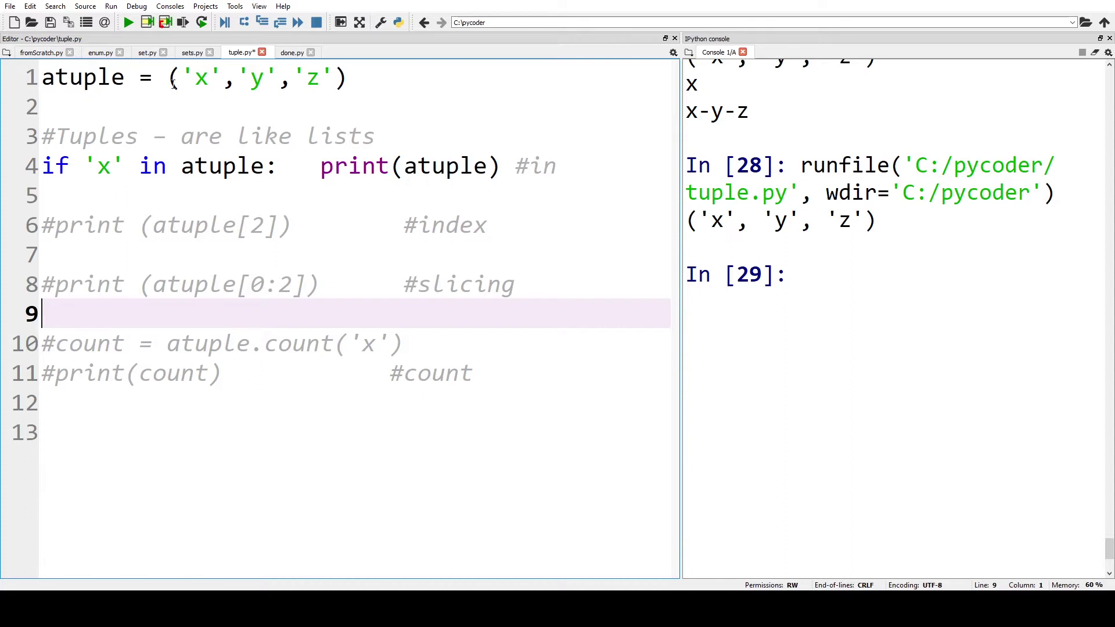
- Run the exercise, uncomment the index and slicing print lines, and rerun after each
{"action": "left_click", "coordinate": [128, 22]}
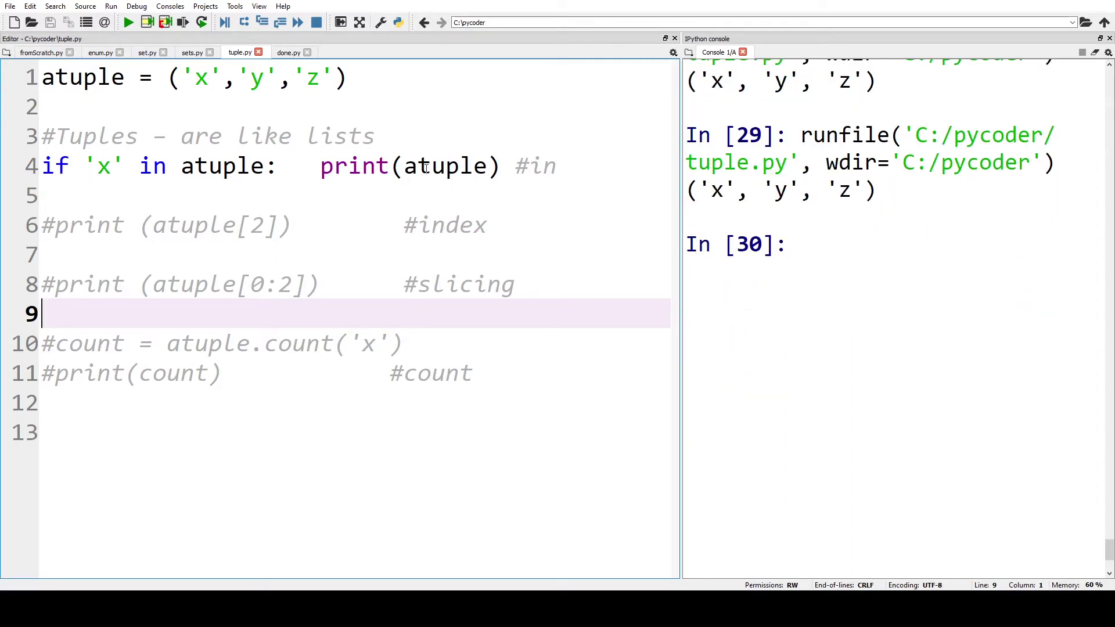
{"action": "left_click", "coordinate": [54, 229]}
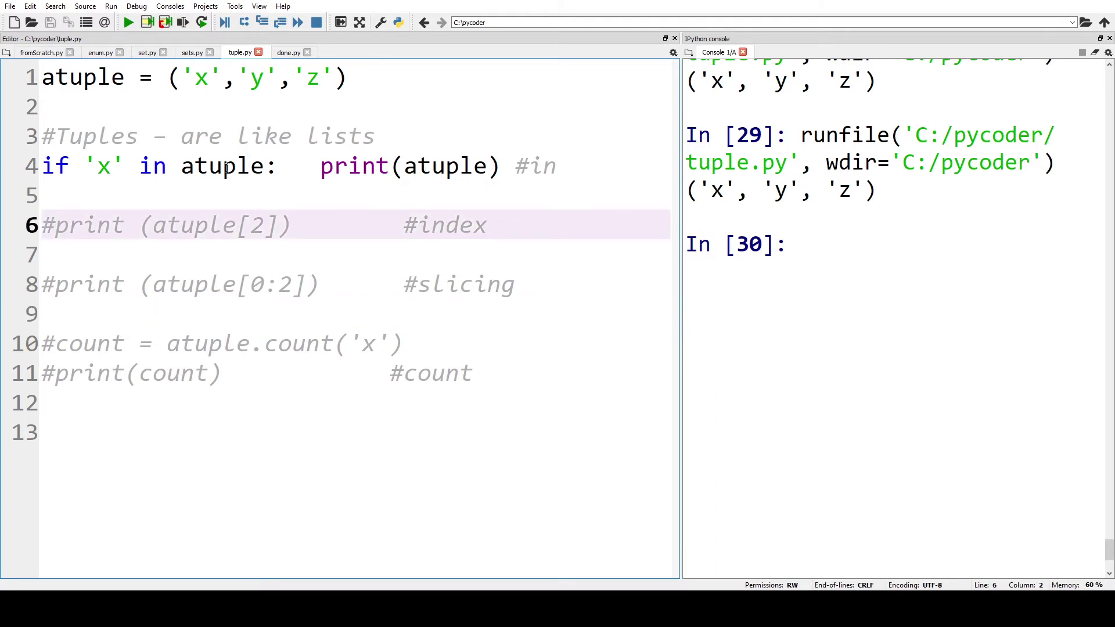
{"action": "key", "text": "BackSpace"}
{"action": "key", "text": "F5"}
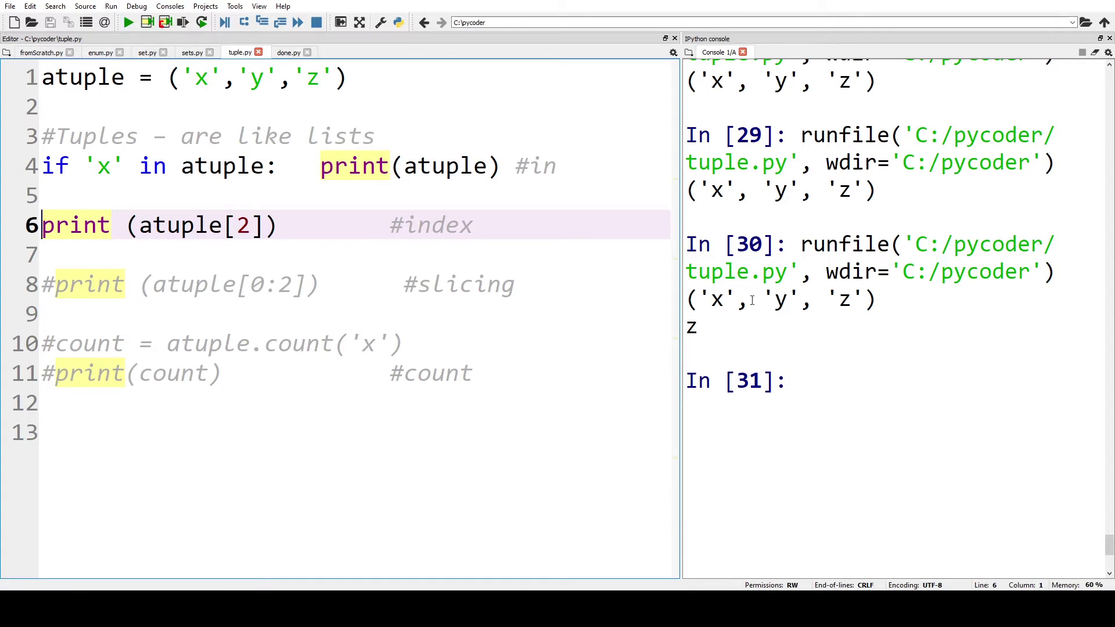
{"action": "left_click", "coordinate": [54, 286]}
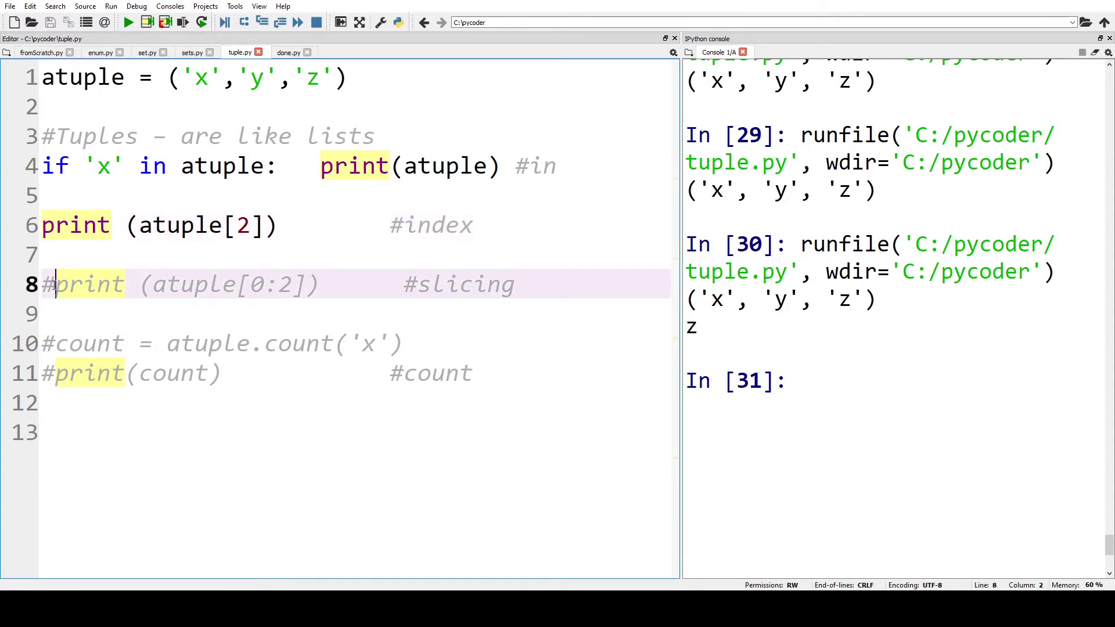
{"action": "key", "text": "BackSpace"}
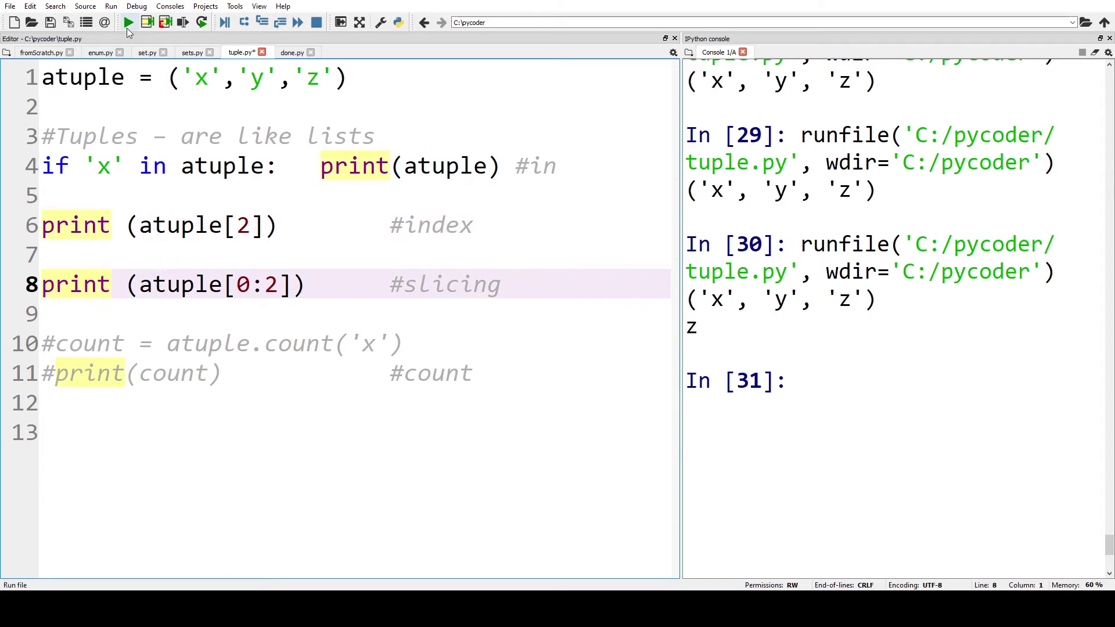
{"action": "key", "text": "F5"}
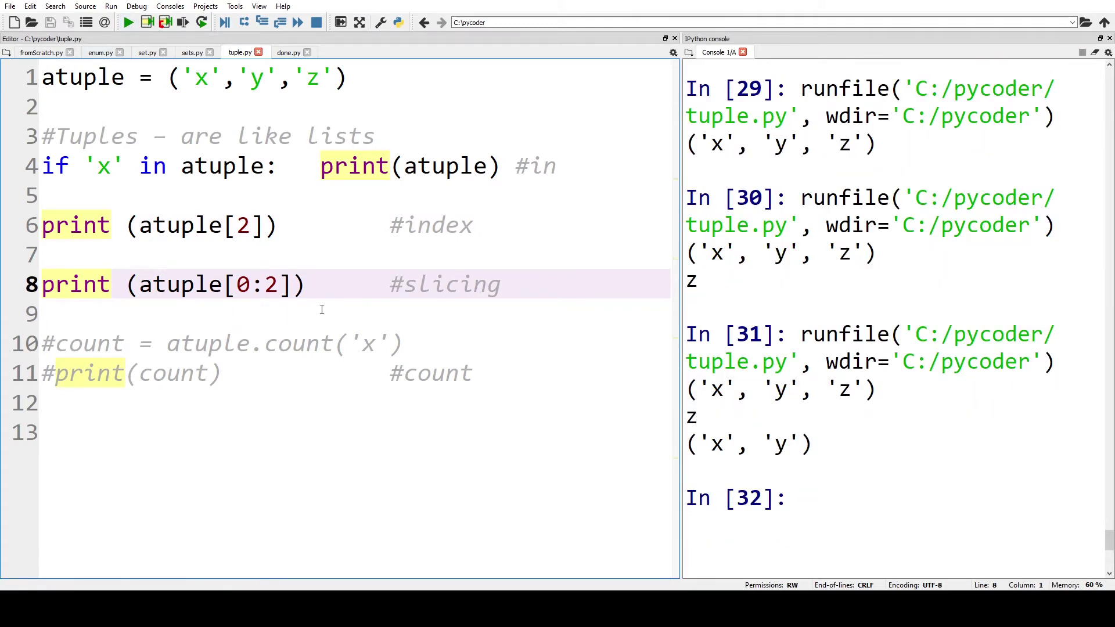
{"action": "scroll", "coordinate": [819, 383], "scroll_direction": "down", "scroll_amount": 1}
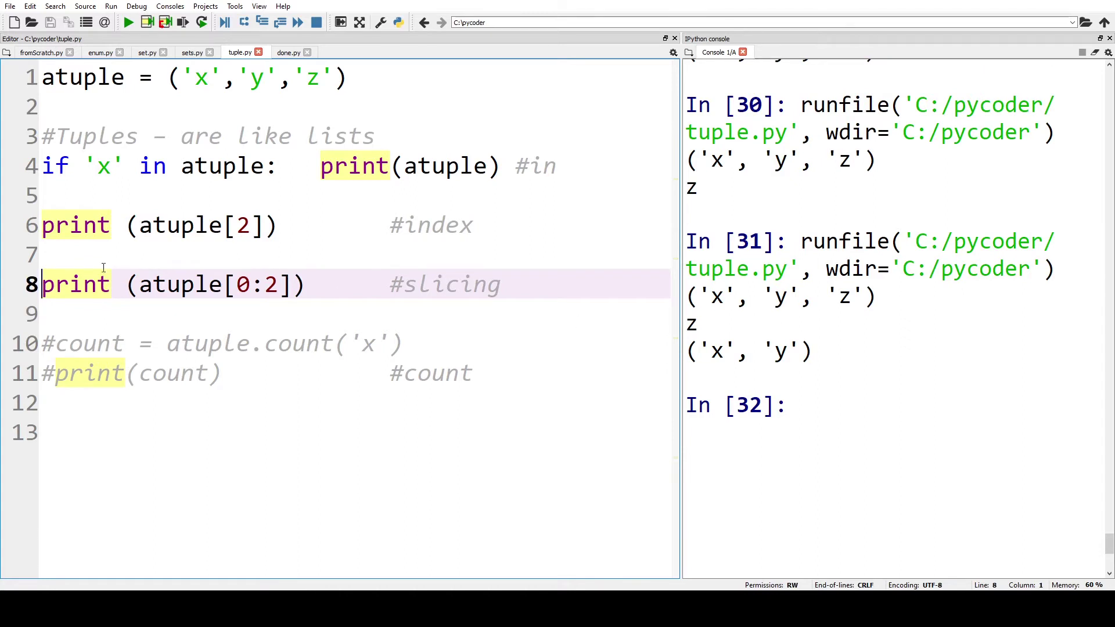
- Uncomment the count assignment and print(count) lines and run to print a count of 1
{"action": "left_click", "coordinate": [59, 342]}
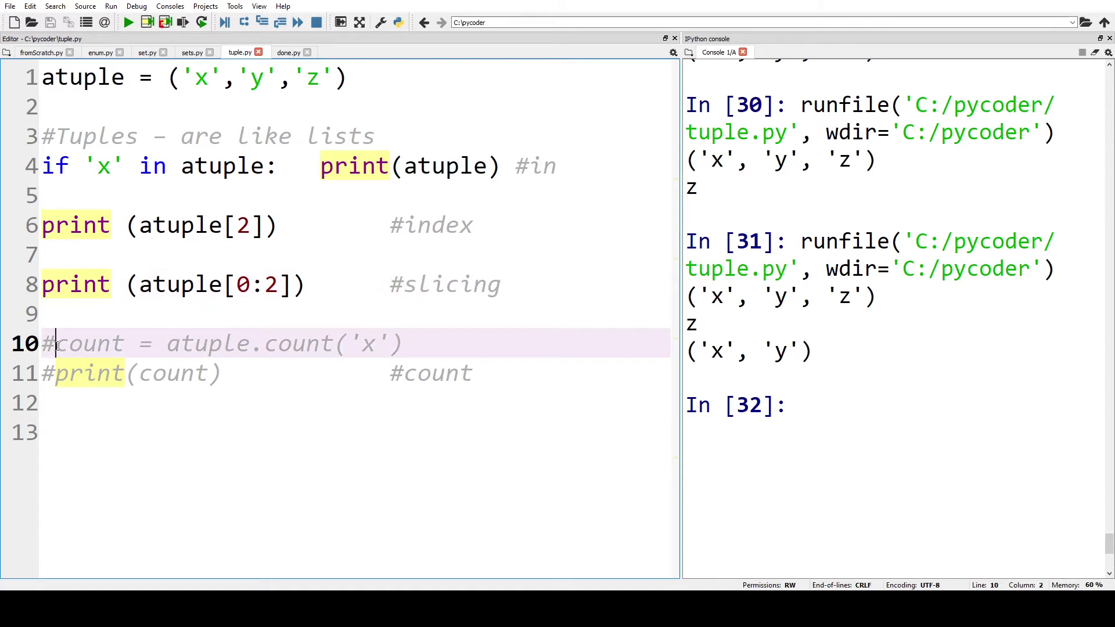
{"action": "key", "text": "BackSpace"}
{"action": "key", "text": "Down"}
{"action": "key", "text": "BackSpace"}
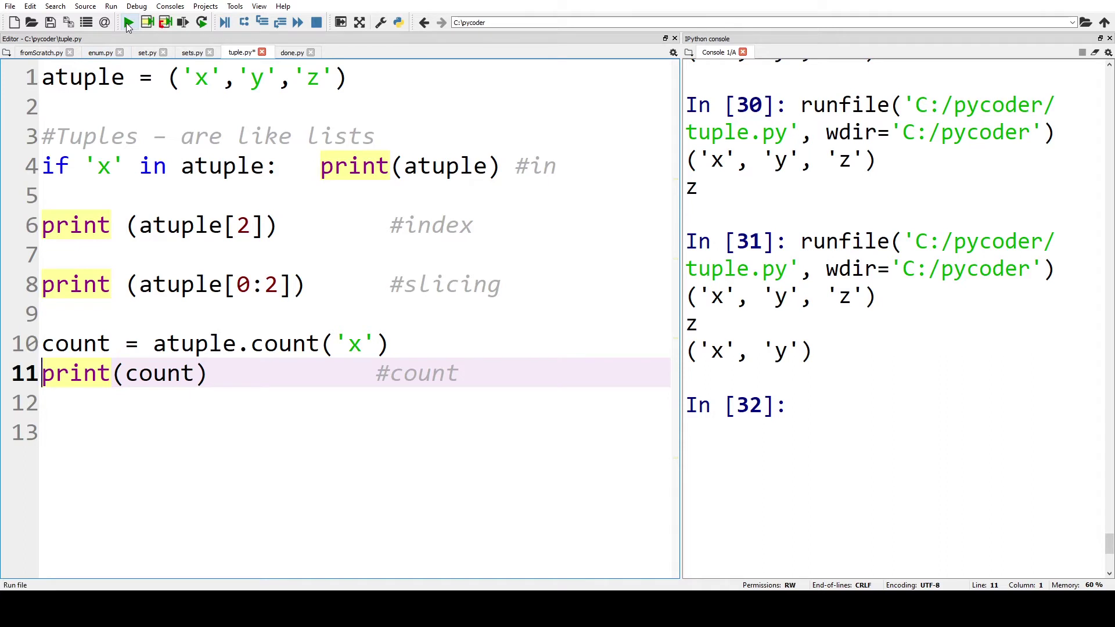
{"action": "left_click", "coordinate": [129, 23]}
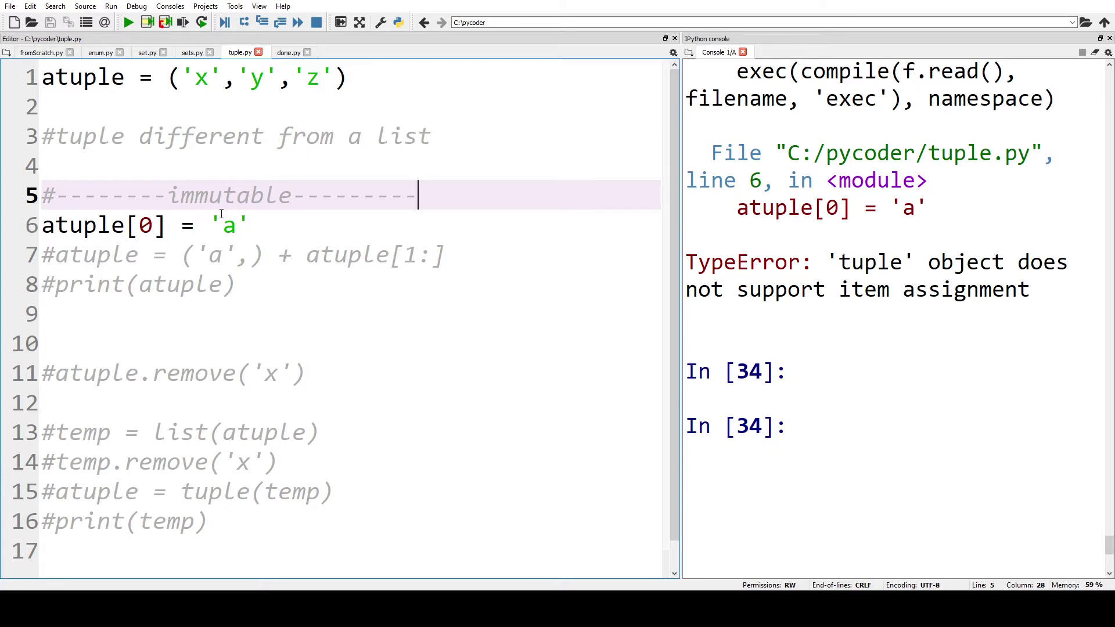
- Show the item-assignment TypeError, then uncomment atuple = ('a',) + atuple[1:] and print(atuple)
{"action": "left_click", "coordinate": [129, 23]}
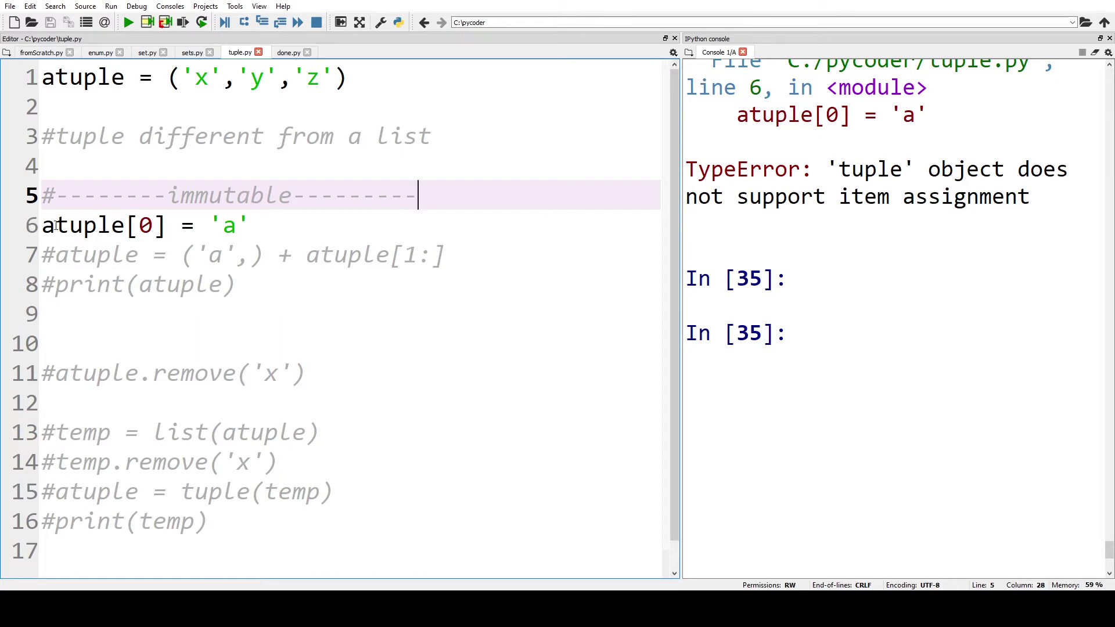
{"action": "key", "text": "Right"}
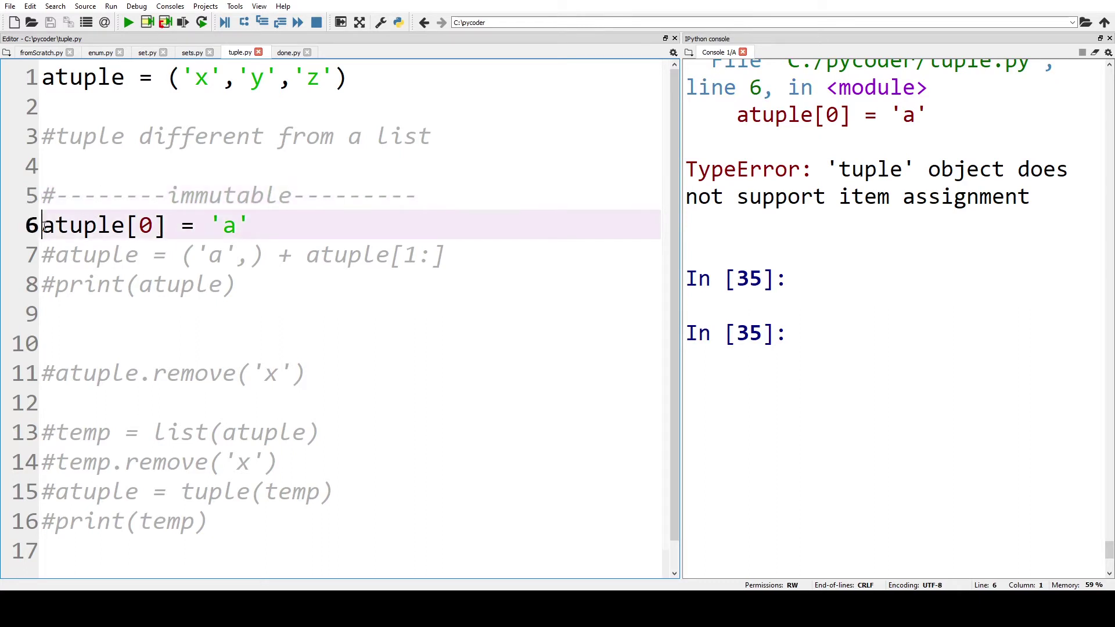
{"action": "type", "text": "#"}
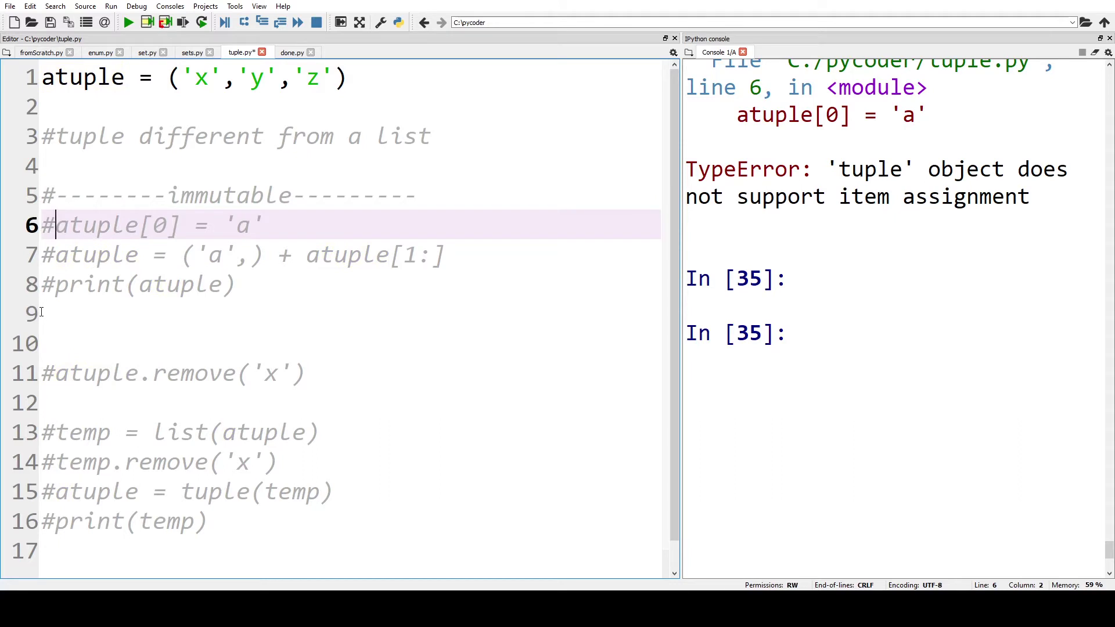
{"action": "key", "text": "Down"}
{"action": "key", "text": "BackSpace"}
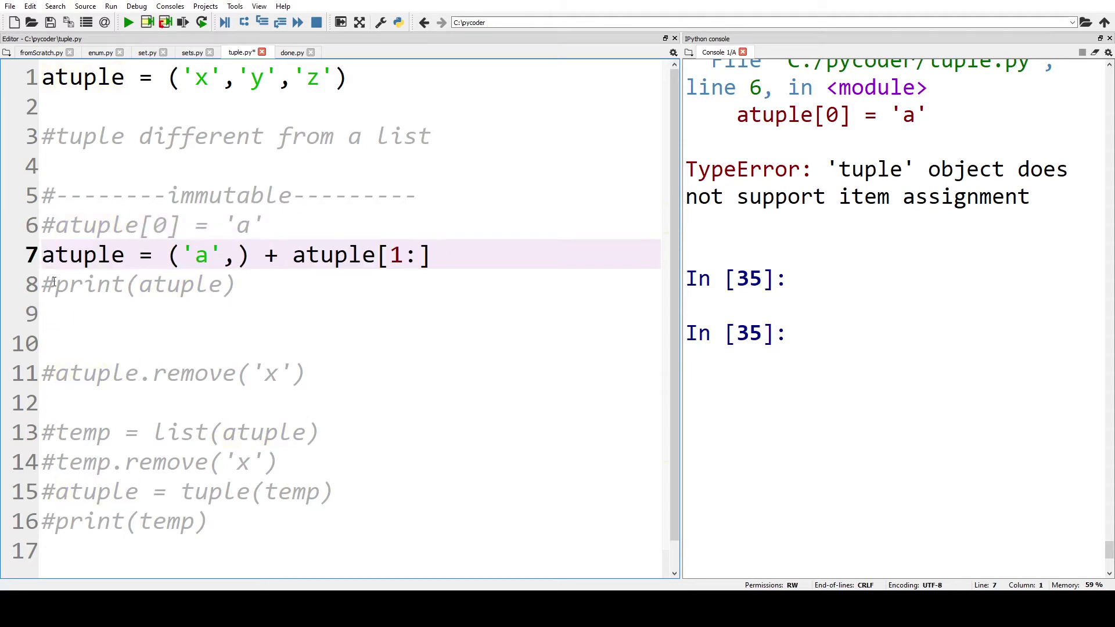
{"action": "key", "text": "Down"}
{"action": "key", "text": "Right"}
{"action": "key", "text": "BackSpace"}
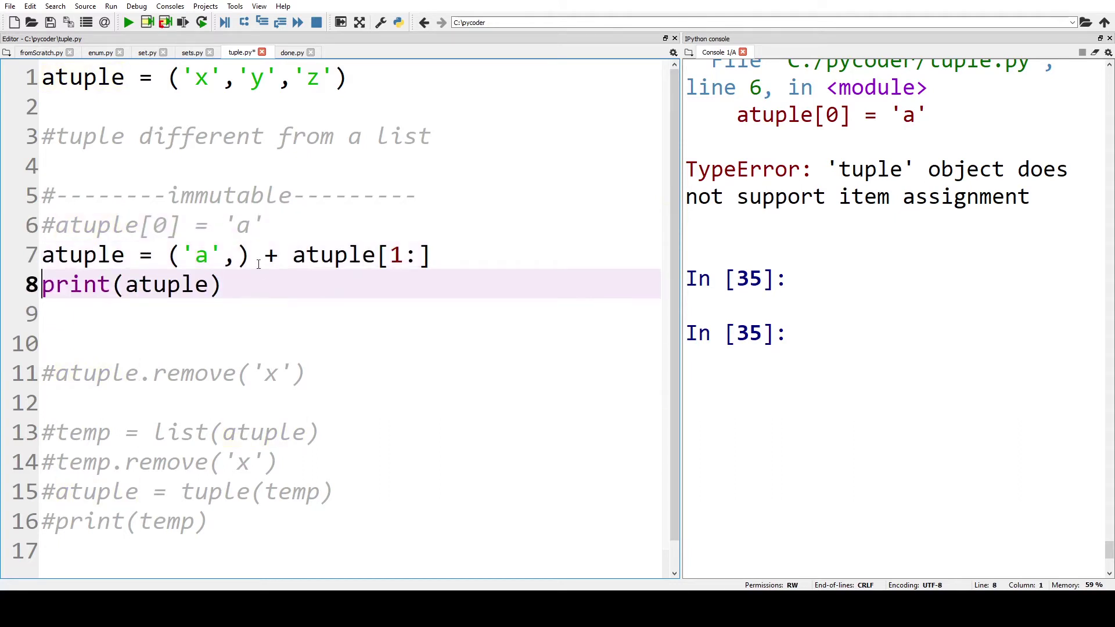
- Run to print ('a', 'y', 'z'), highlighting 'y','z' and the concatenation lines
{"action": "left_click", "coordinate": [127, 24]}
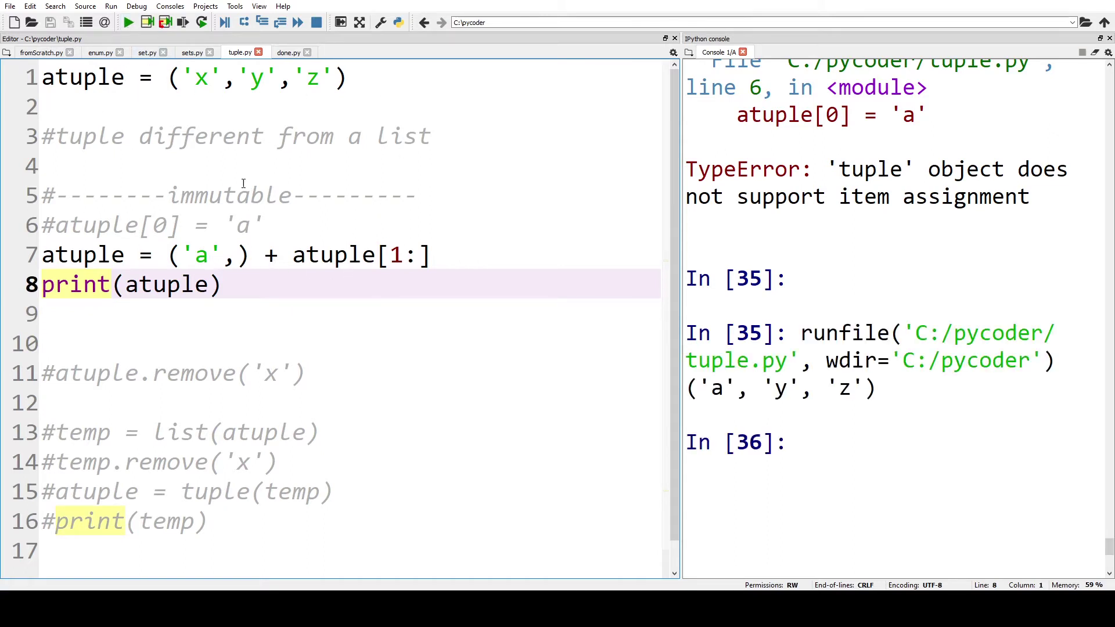
{"action": "left_click_drag", "start_coordinate": [237, 79], "coordinate": [336, 80]}
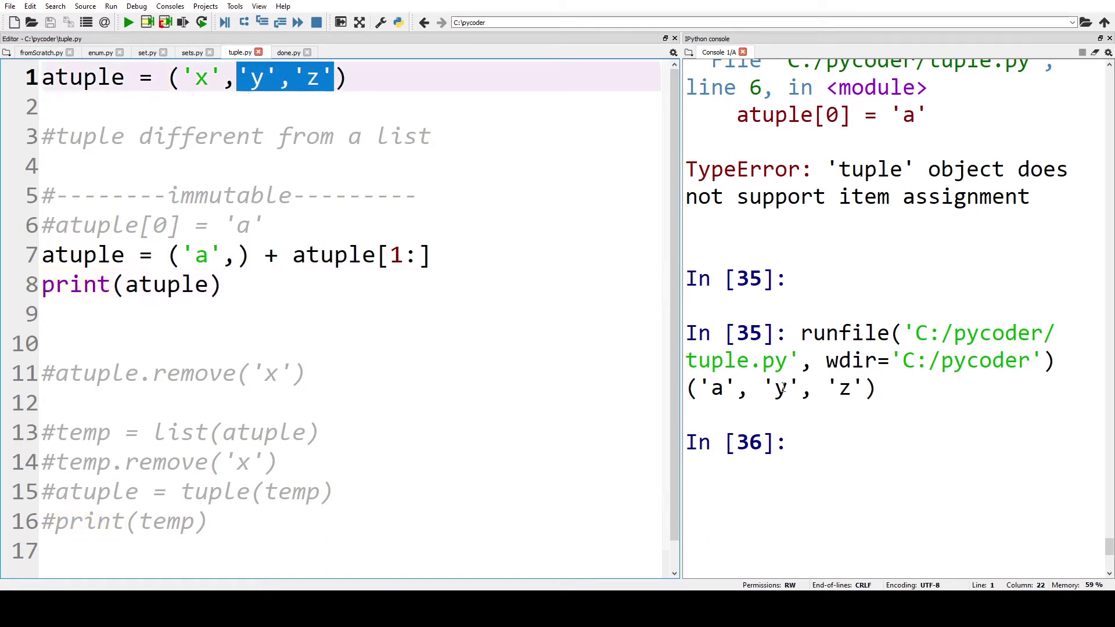
{"action": "scroll", "coordinate": [921, 353], "scroll_direction": "down", "scroll_amount": 1}
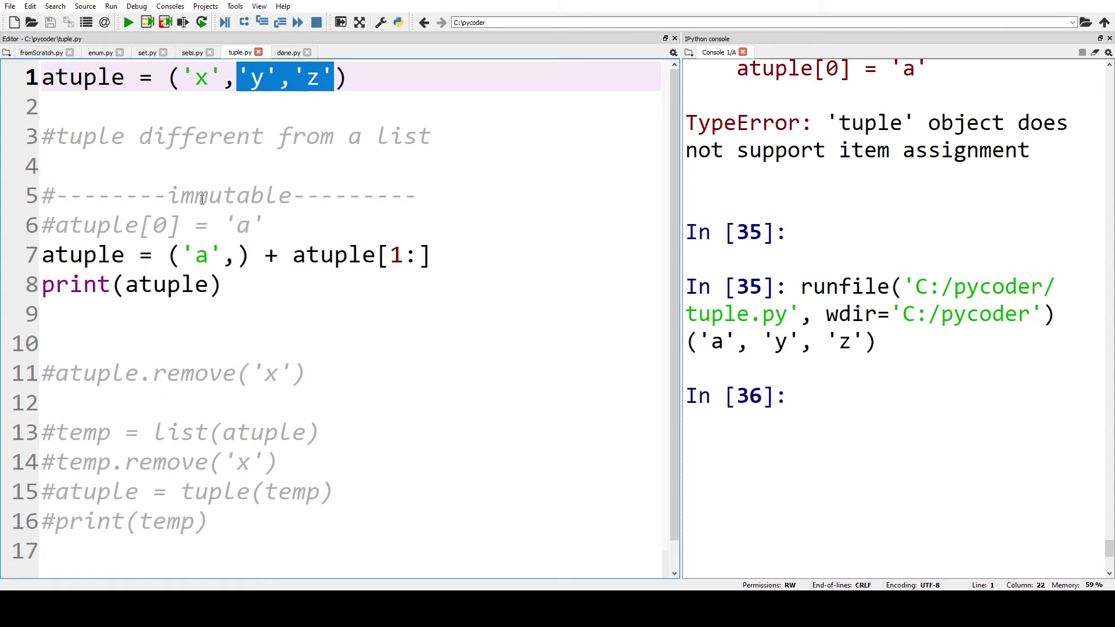
{"action": "left_click_drag", "start_coordinate": [224, 285], "coordinate": [38, 256]}
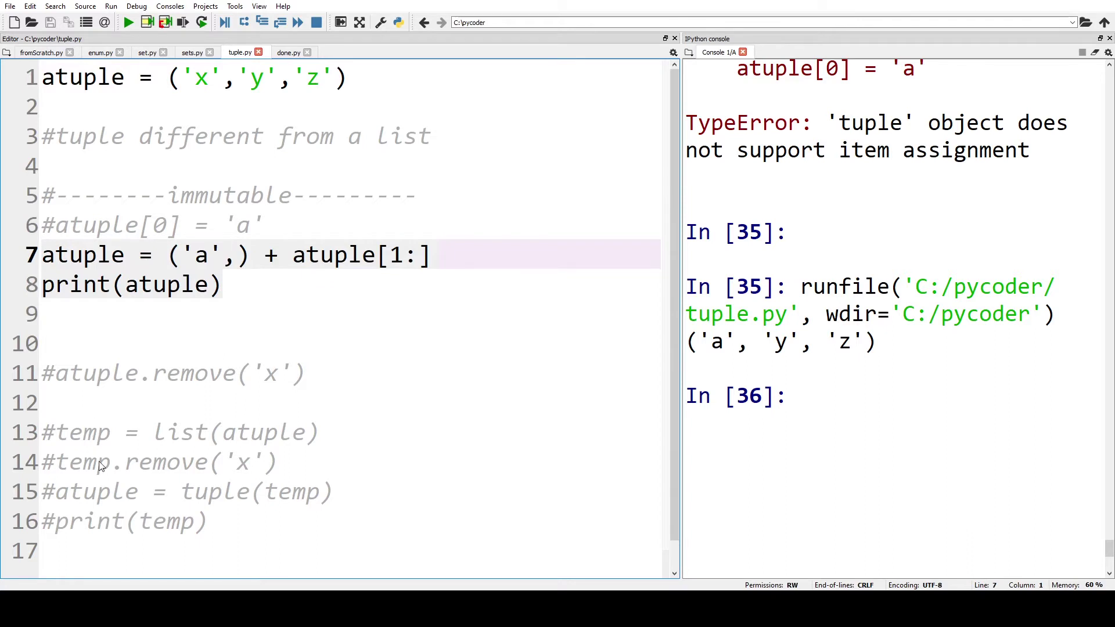
- Comment out lines 7–8 and run atuple.remove('x') to show its error
{"action": "key", "text": "ctrl+1"}
{"action": "left_click", "coordinate": [58, 372]}
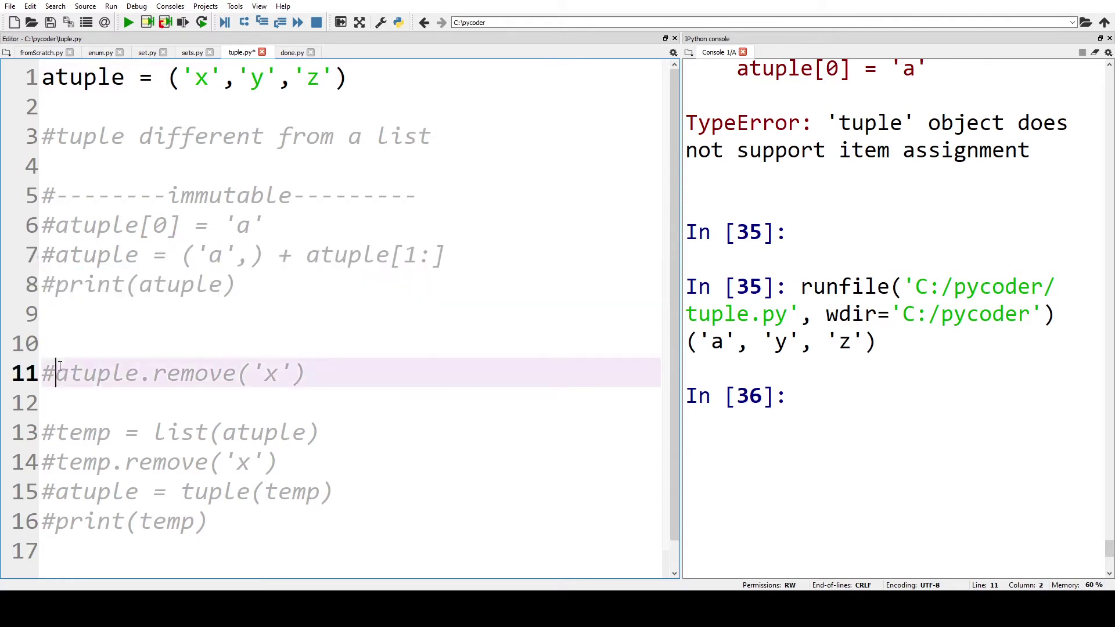
{"action": "key", "text": "BackSpace"}
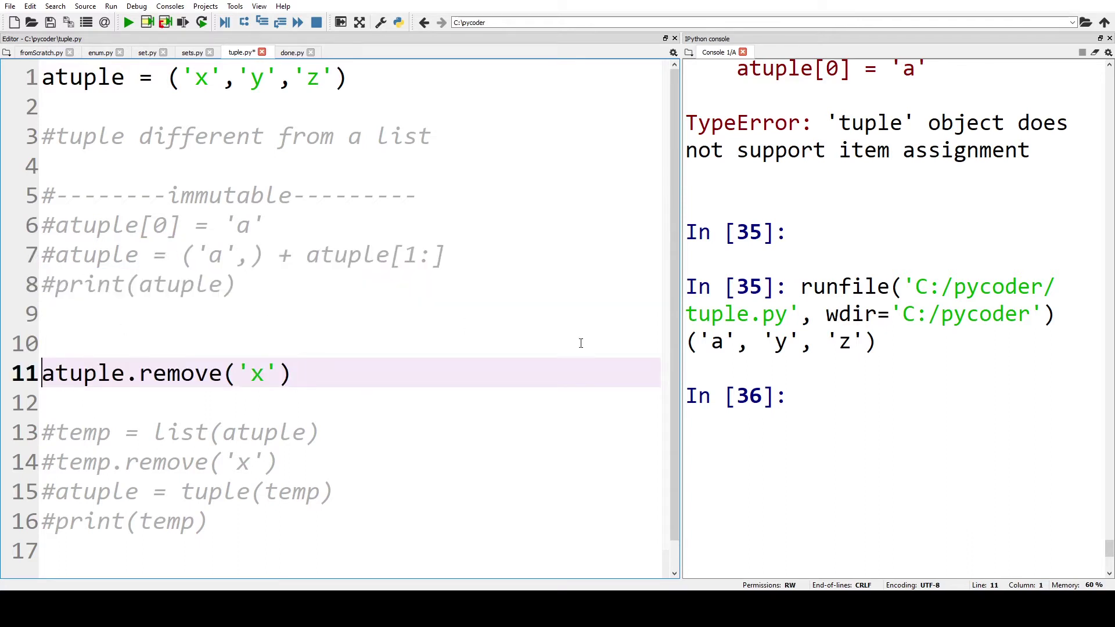
{"action": "left_click", "coordinate": [128, 22]}
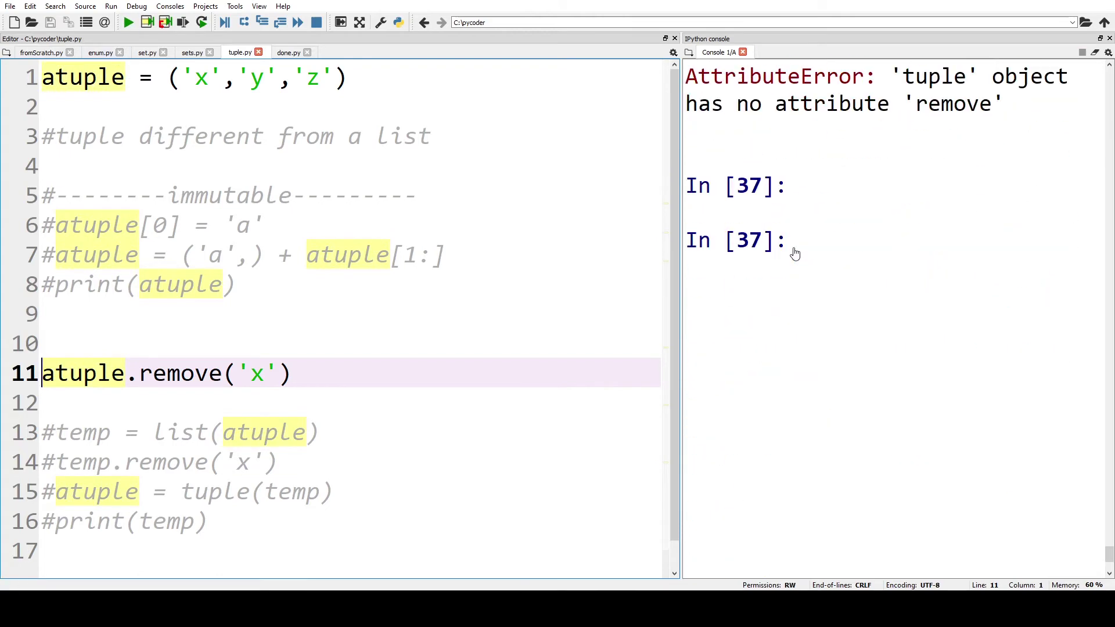
{"action": "scroll", "coordinate": [933, 224], "scroll_direction": "up", "scroll_amount": 2}
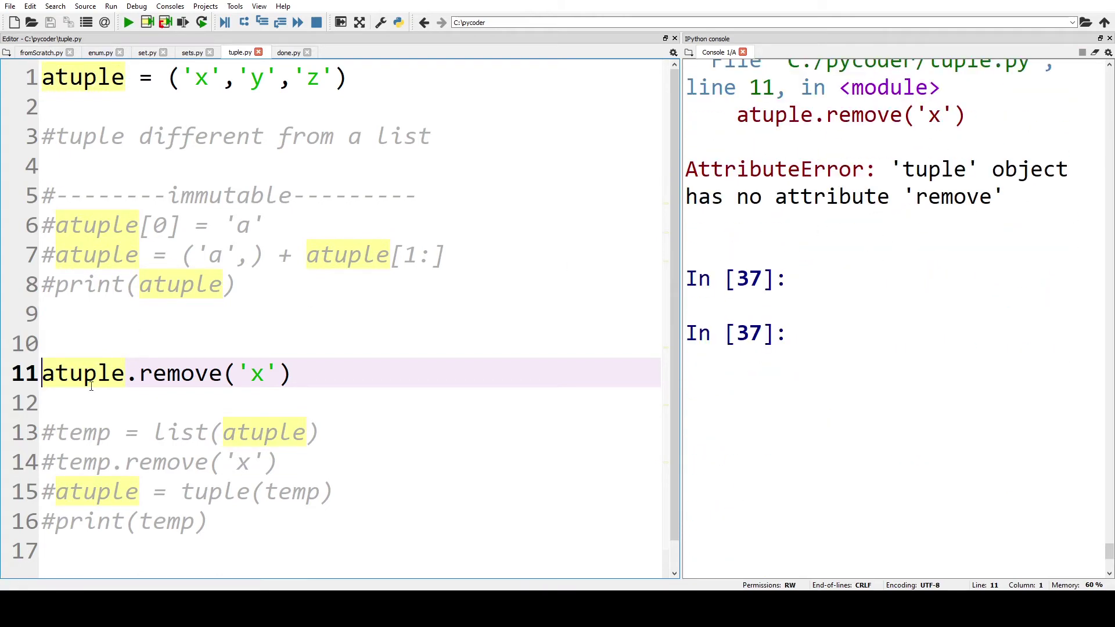
{"action": "type", "text": "#"}
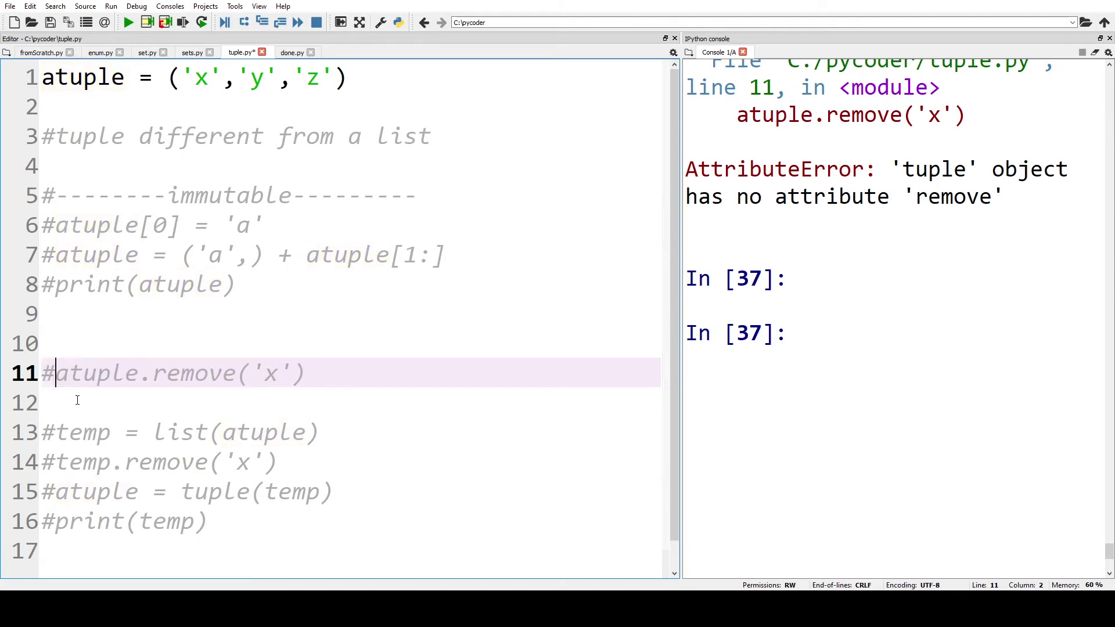
- Uncomment the temporary-list lines 13–16 and run, printing ['y', 'z']
{"action": "left_click_drag", "start_coordinate": [155, 555], "coordinate": [41, 432]}
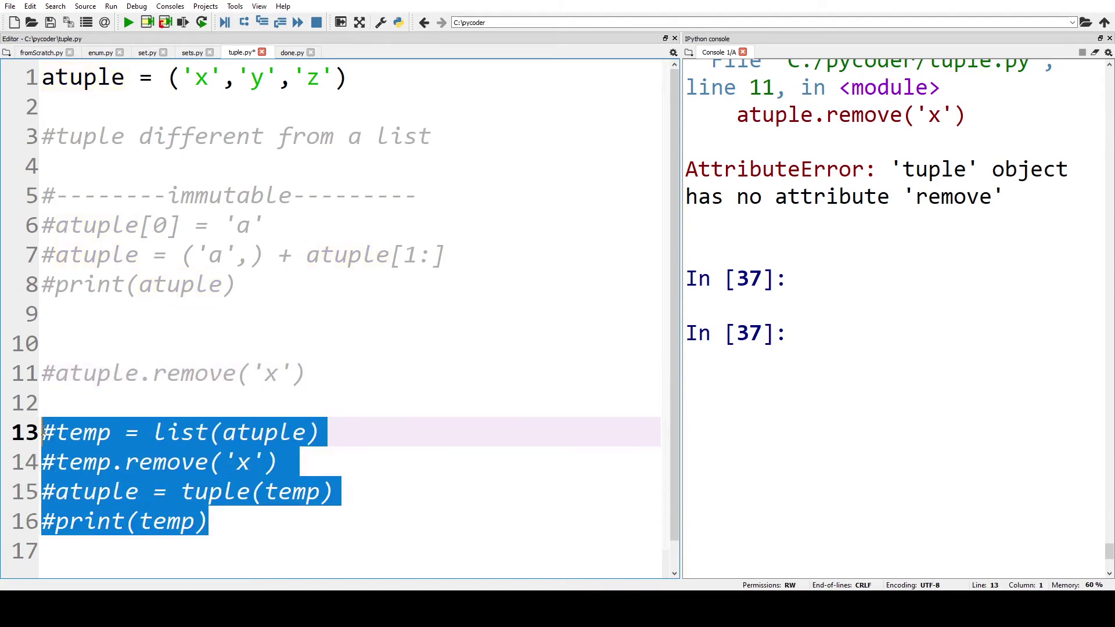
{"action": "key", "text": "ctrl+1"}
{"action": "scroll", "coordinate": [222, 325], "scroll_direction": "down", "scroll_amount": 1}
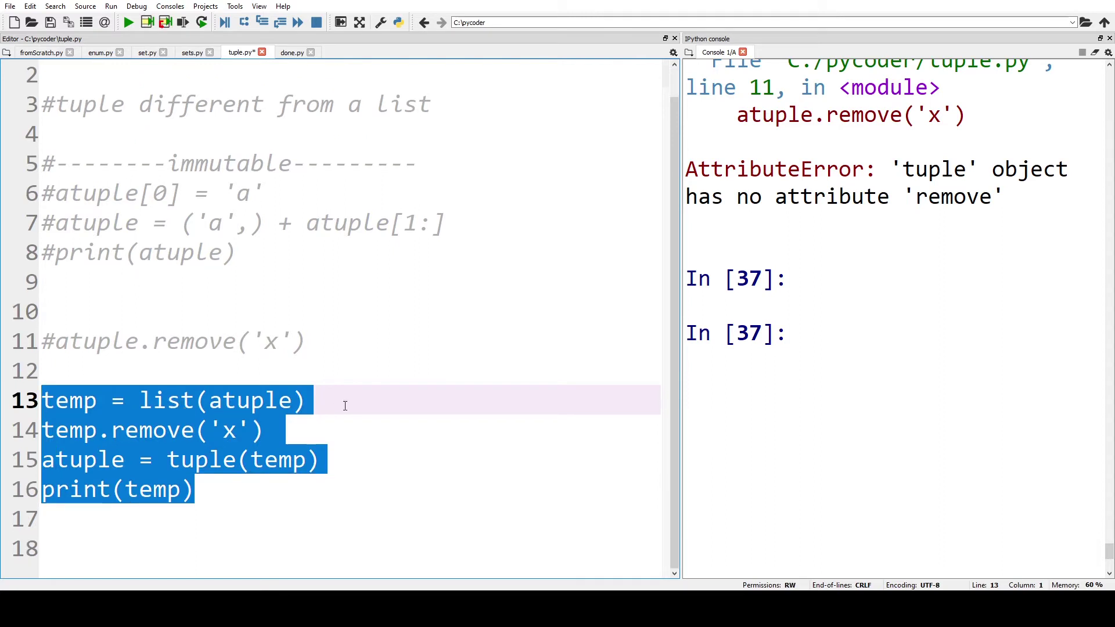
{"action": "left_click", "coordinate": [154, 400]}
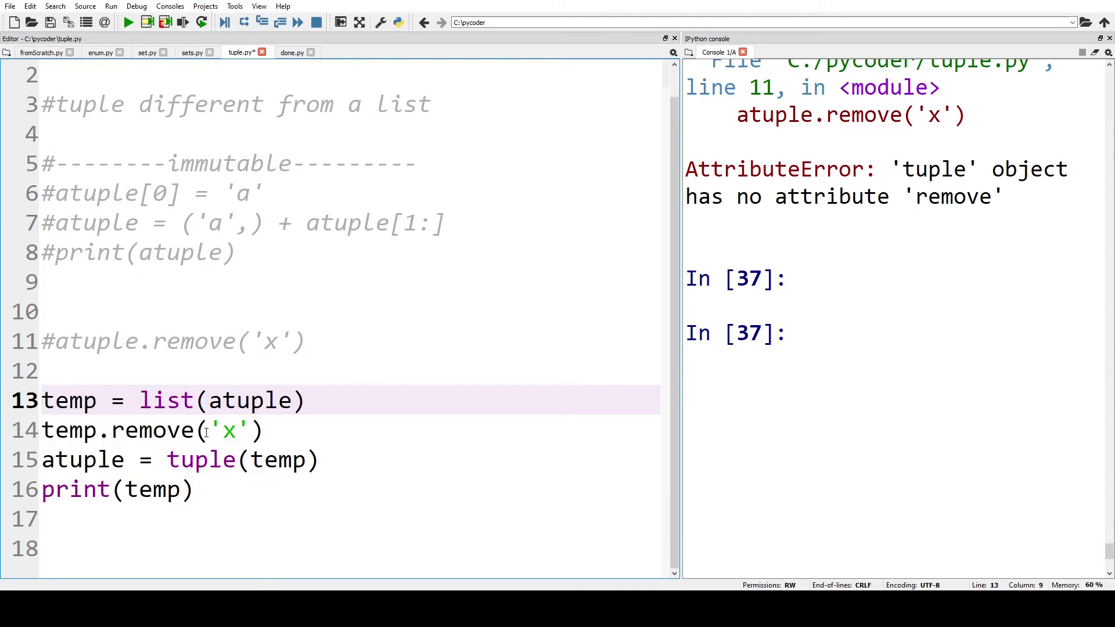
{"action": "left_click", "coordinate": [247, 430]}
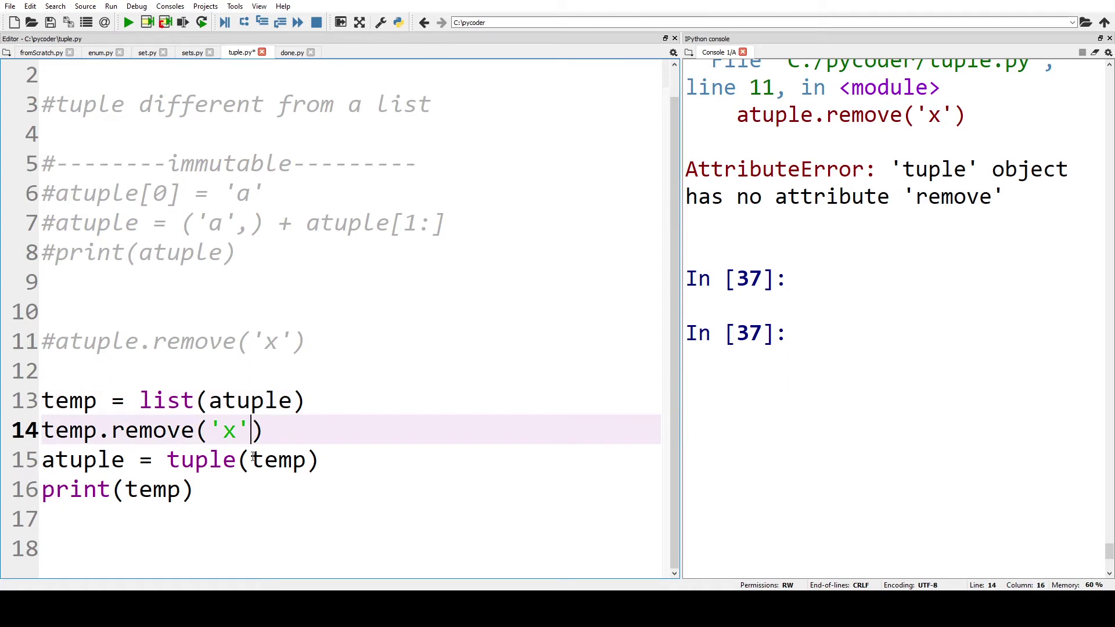
{"action": "left_click", "coordinate": [221, 486]}
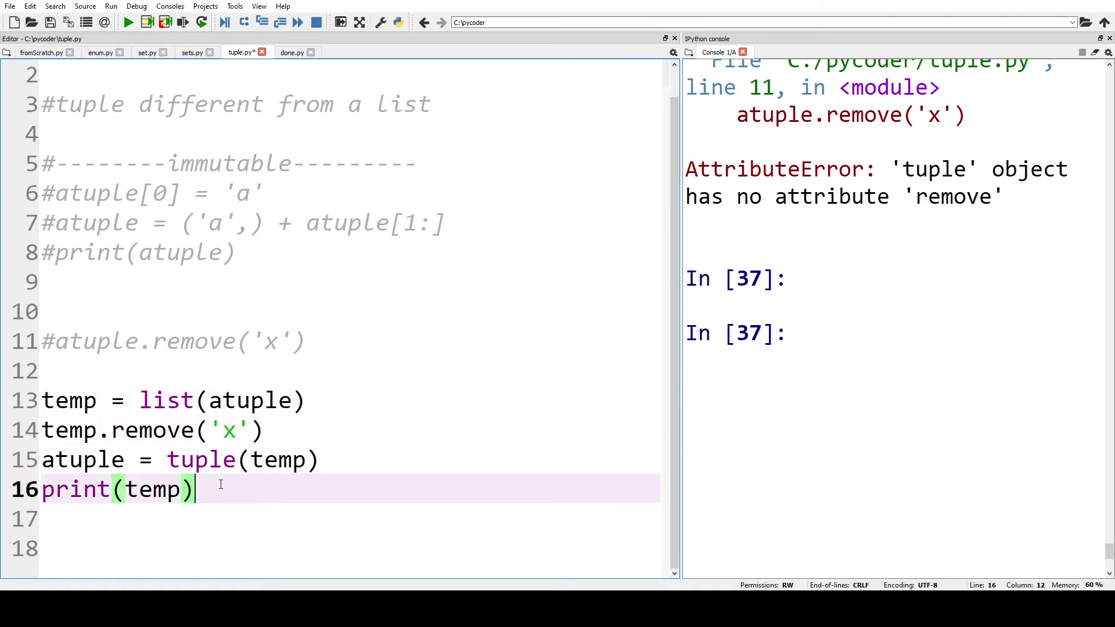
{"action": "left_click", "coordinate": [129, 22]}
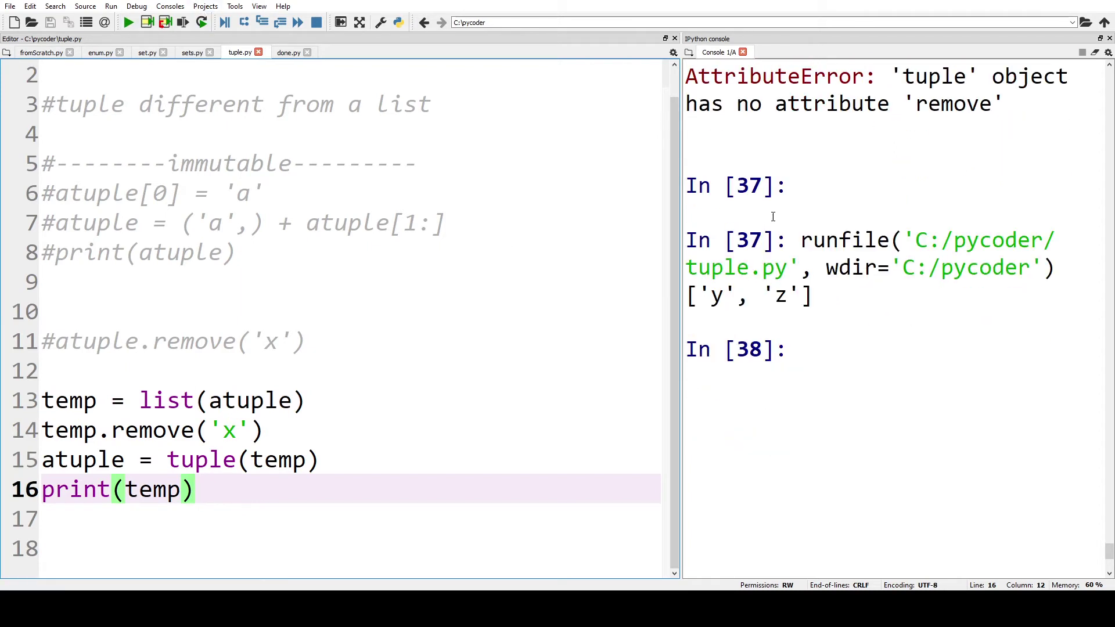
{"action": "left_click_drag", "start_coordinate": [812, 155], "coordinate": [686, 156]}
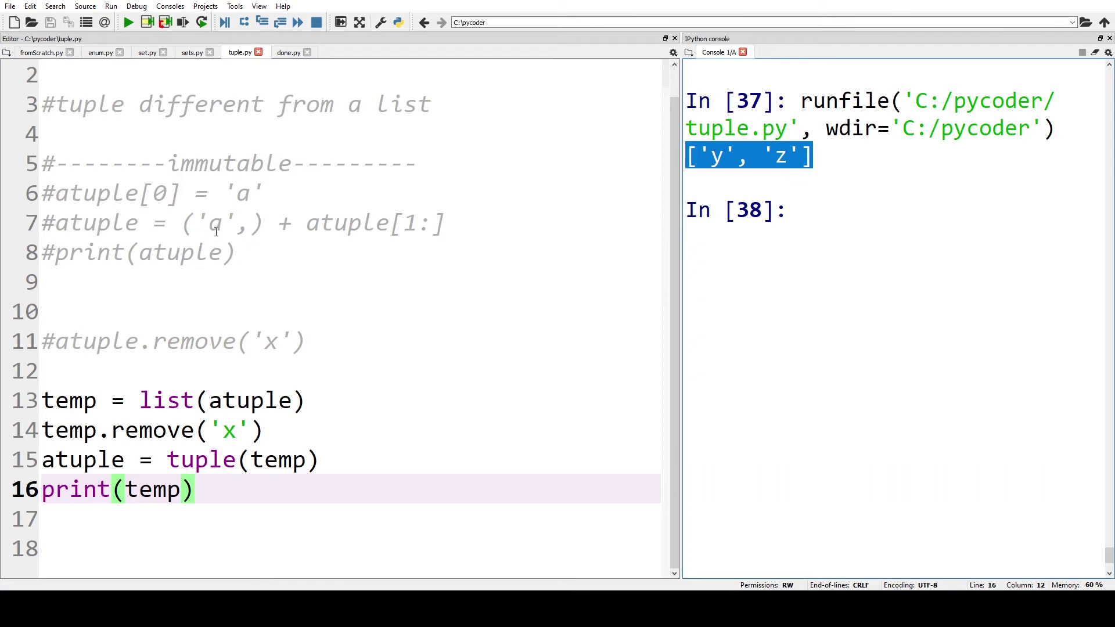
{"action": "scroll", "coordinate": [227, 224], "scroll_direction": "up", "scroll_amount": 1}
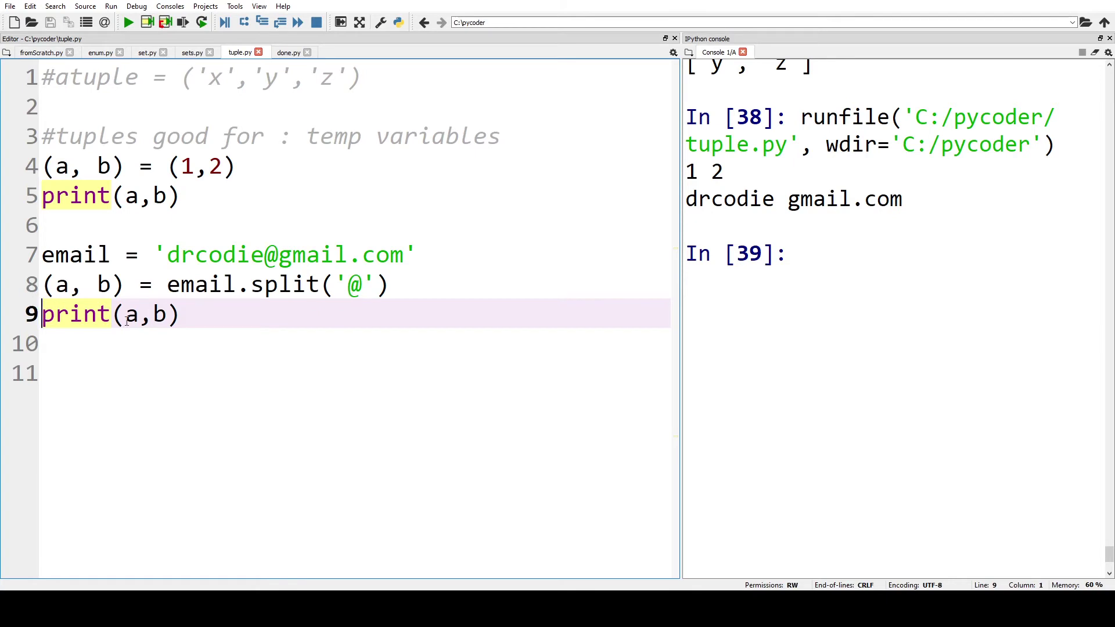
- Run the script, then run the zip(*atuple) unpacking to print [(1, 2, 3), ('a', 'b', 'c')]
{"action": "key", "text": "F5"}
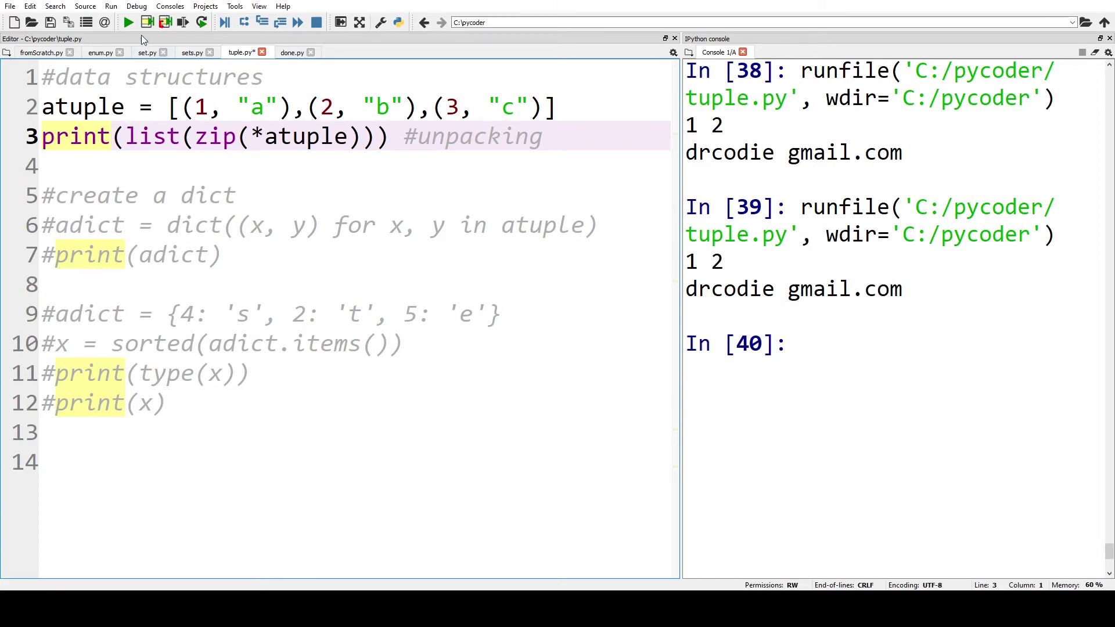
{"action": "left_click", "coordinate": [128, 22]}
{"action": "scroll", "coordinate": [733, 270], "scroll_direction": "down", "scroll_amount": 2}
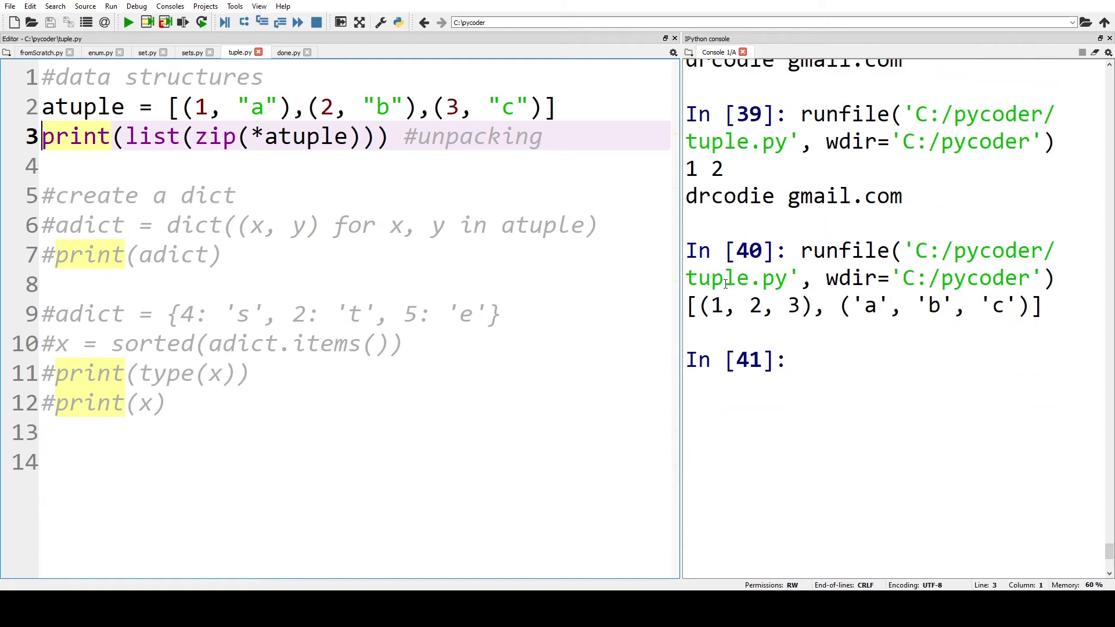
{"action": "scroll", "coordinate": [733, 270], "scroll_direction": "down", "scroll_amount": 2}
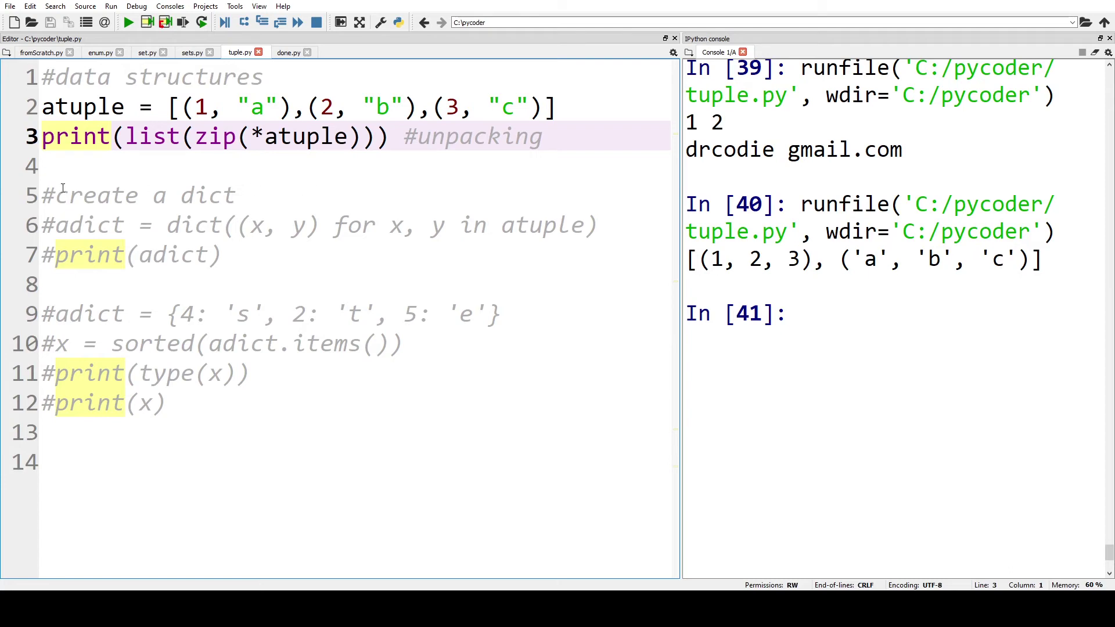
- Uncomment the adict = dict(...) and print(adict) lines and run, printing {1: 'a', 2: 'b', 3: 'c'}
{"action": "left_click", "coordinate": [584, 166]}
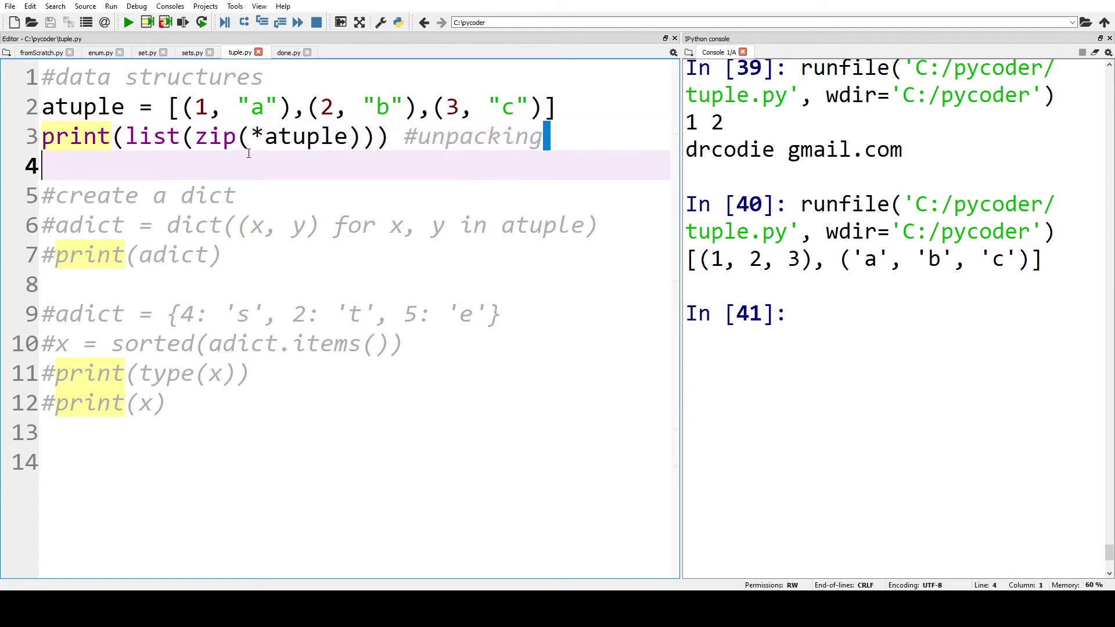
{"action": "left_click", "coordinate": [44, 137]}
{"action": "type", "text": "#"}
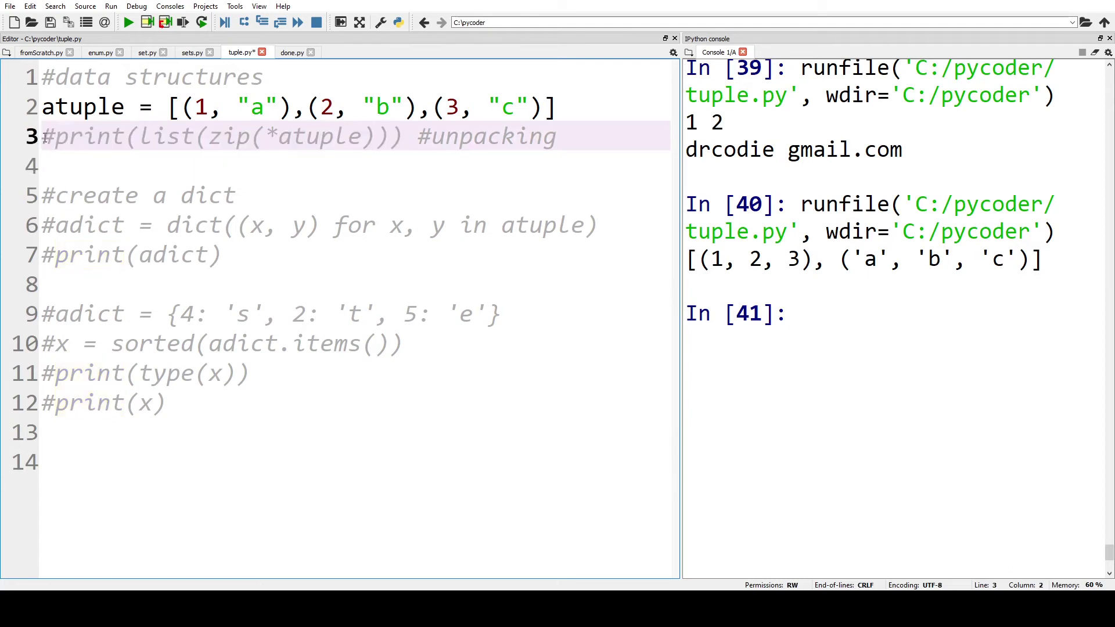
{"action": "left_click", "coordinate": [42, 226]}
{"action": "key", "text": "Delete"}
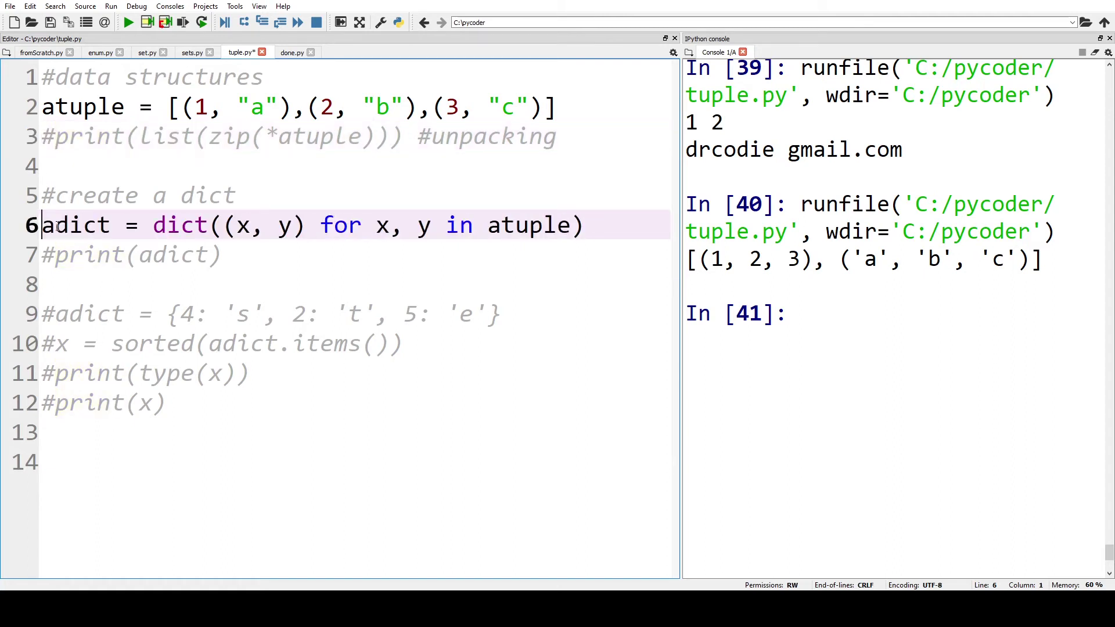
{"action": "left_click", "coordinate": [44, 255]}
{"action": "key", "text": "BackSpace"}
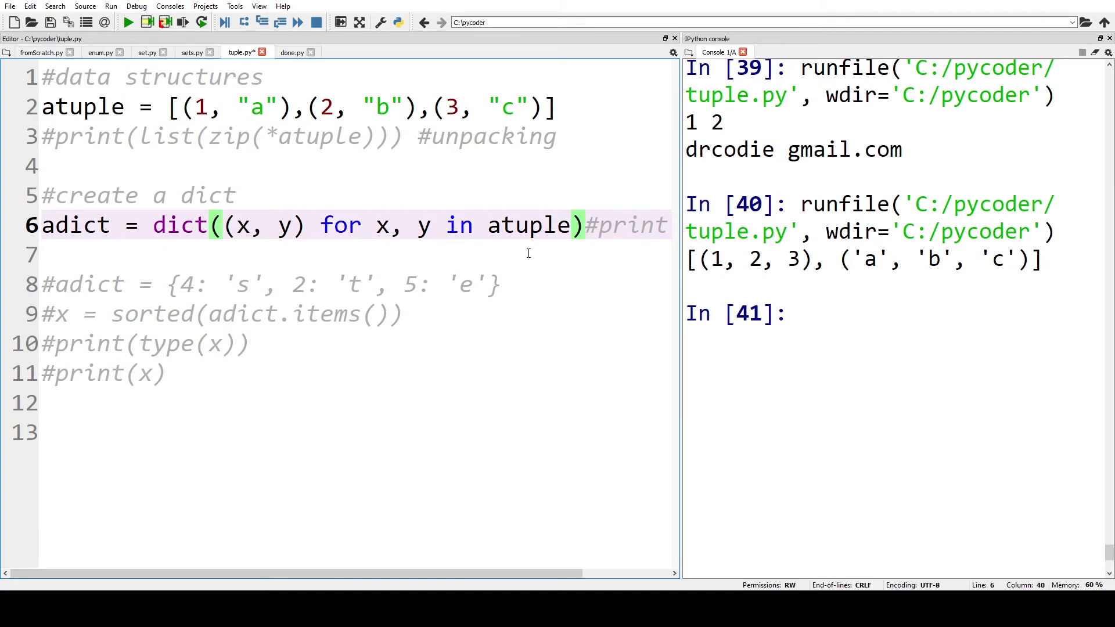
{"action": "key", "text": "Return"}
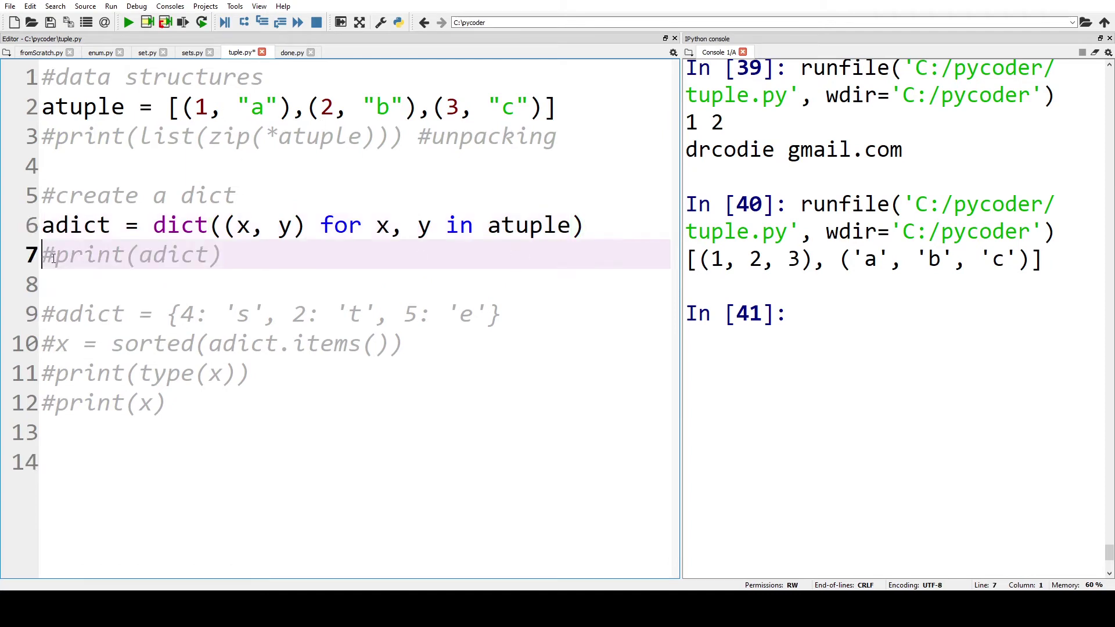
{"action": "left_click", "coordinate": [52, 255]}
{"action": "key", "text": "BackSpace"}
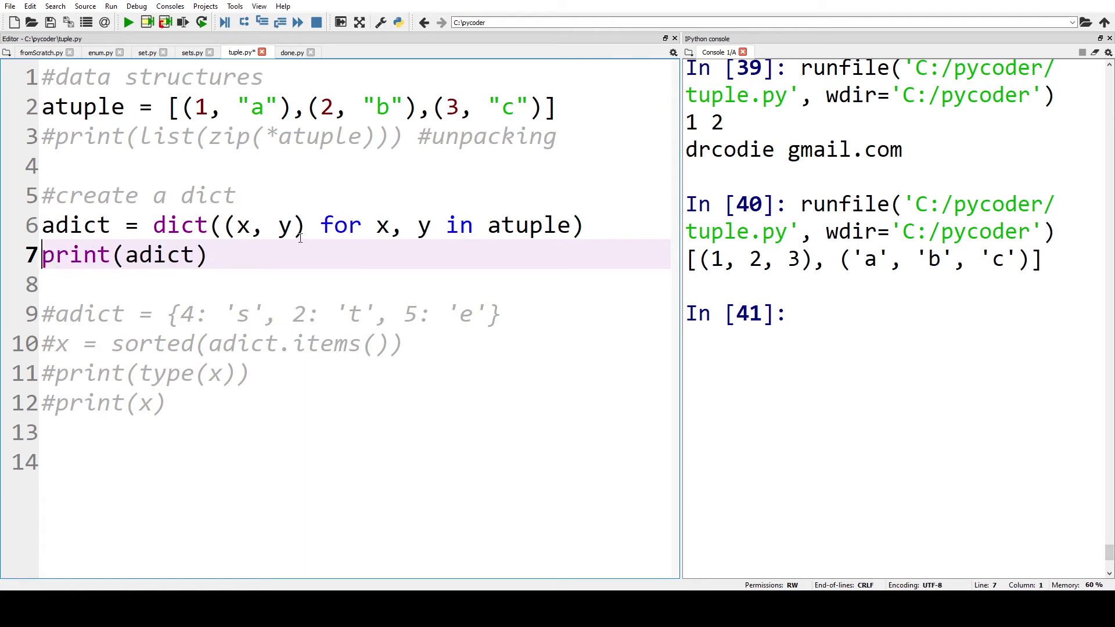
{"action": "left_click", "coordinate": [127, 23]}
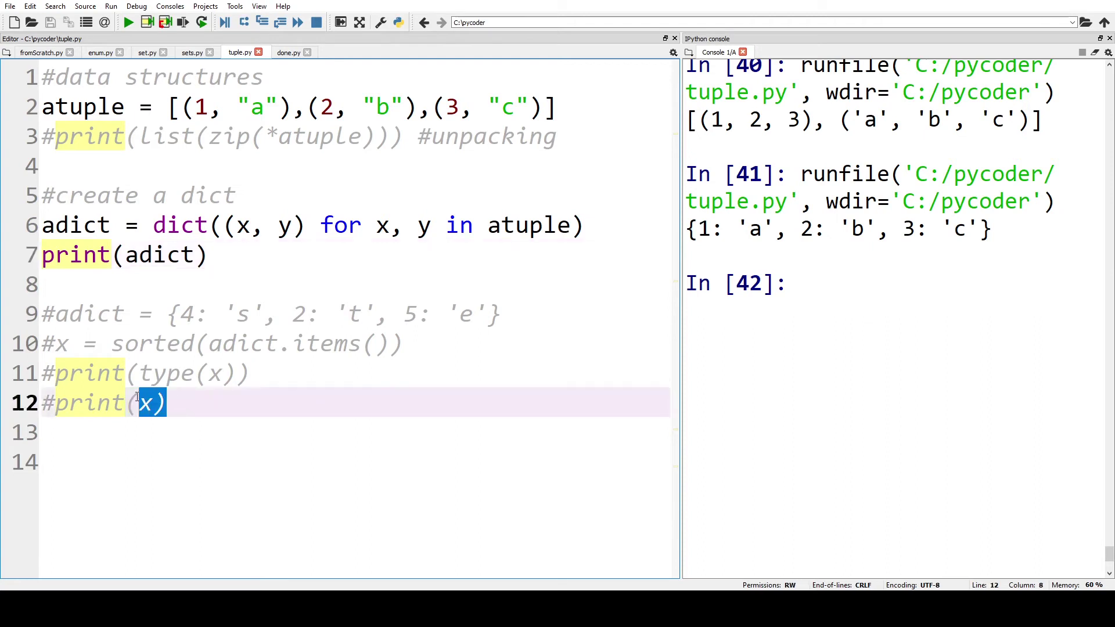
- Uncomment the adict literal and sorted(adict.items()) lines 9–10
{"action": "left_click_drag", "start_coordinate": [176, 402], "coordinate": [56, 344]}
{"action": "key", "text": "Up"}
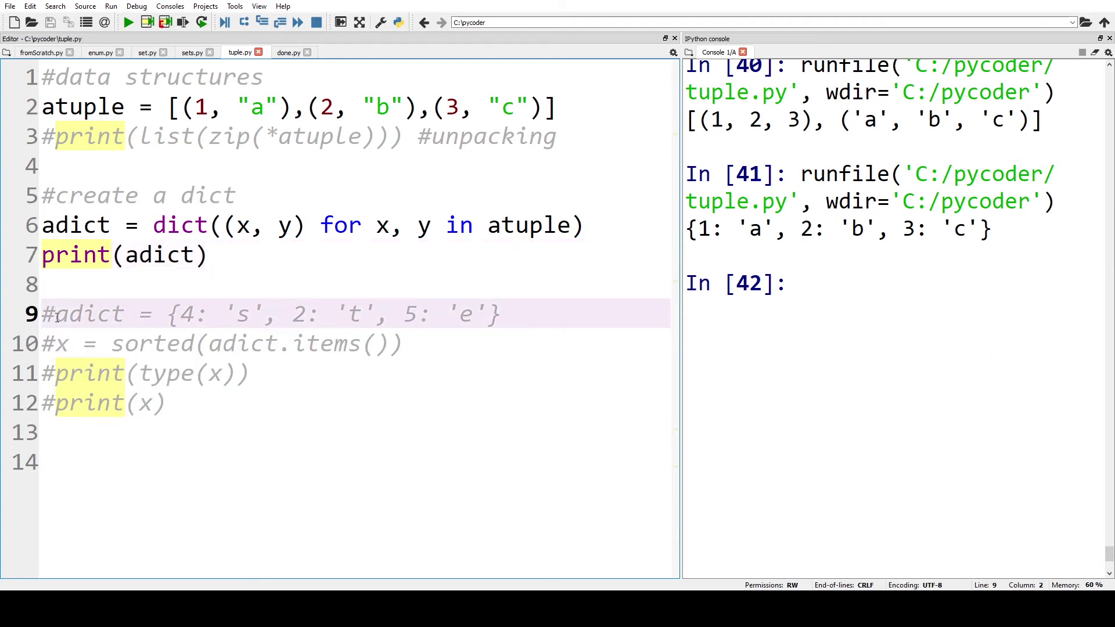
{"action": "key", "text": "BackSpace"}
{"action": "key", "text": "Down"}
{"action": "key", "text": "BackSpace"}
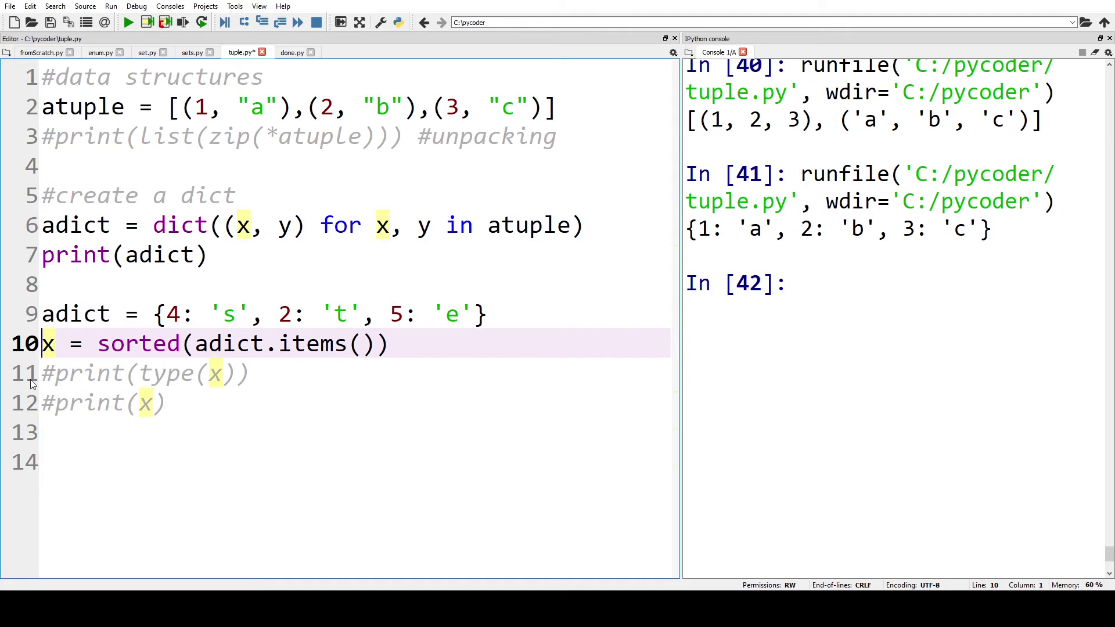
- Uncomment print(type(x)) and print(x), run, and highlight the type line and dict literal
{"action": "key", "text": "Down"}
{"action": "key", "text": "Delete"}
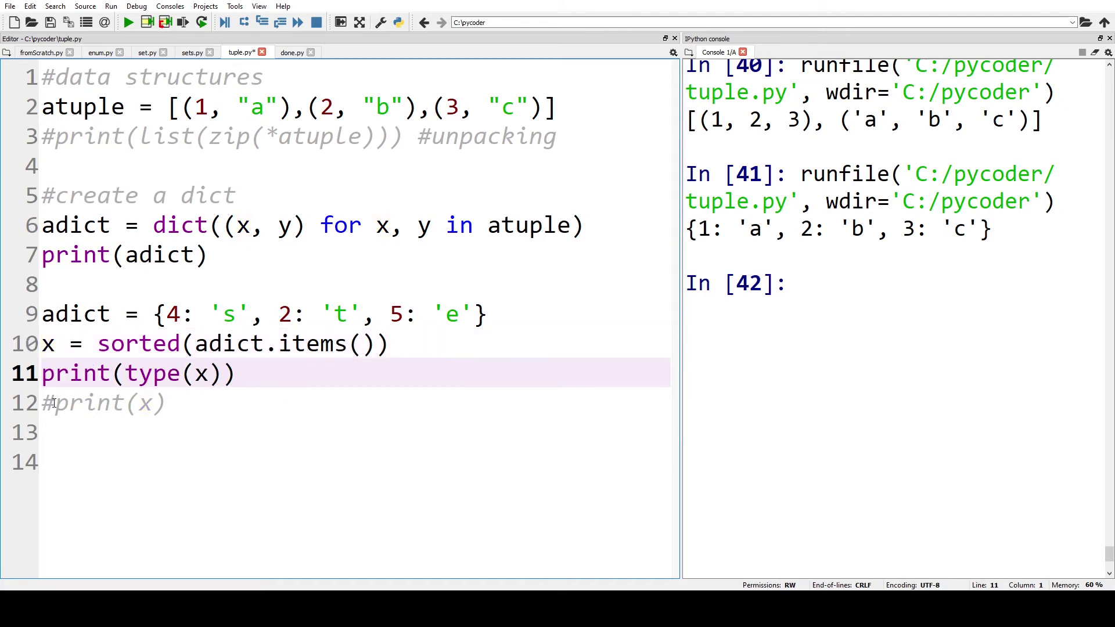
{"action": "key", "text": "Down"}
{"action": "key", "text": "Delete"}
{"action": "key", "text": "F5"}
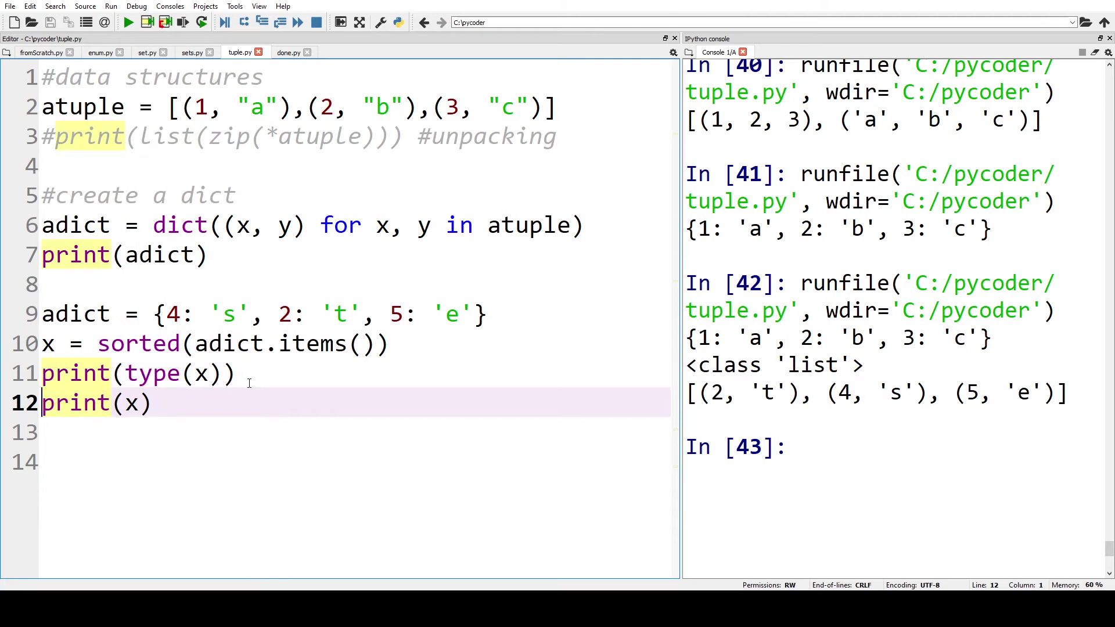
{"action": "left_click_drag", "start_coordinate": [249, 384], "coordinate": [42, 374]}
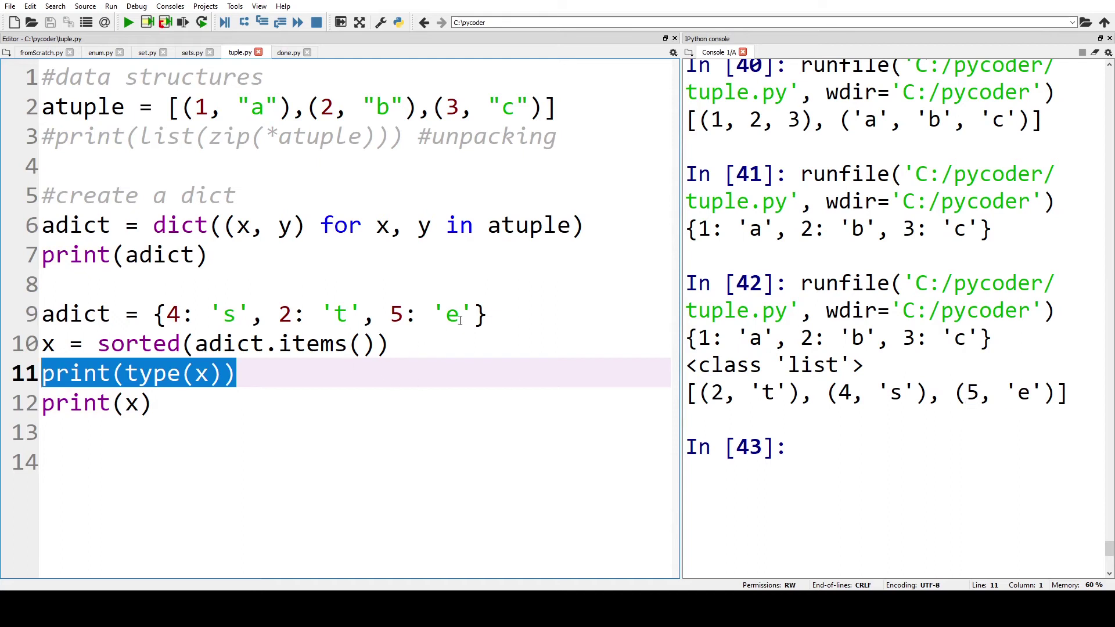
{"action": "left_click_drag", "start_coordinate": [488, 314], "coordinate": [153, 313]}
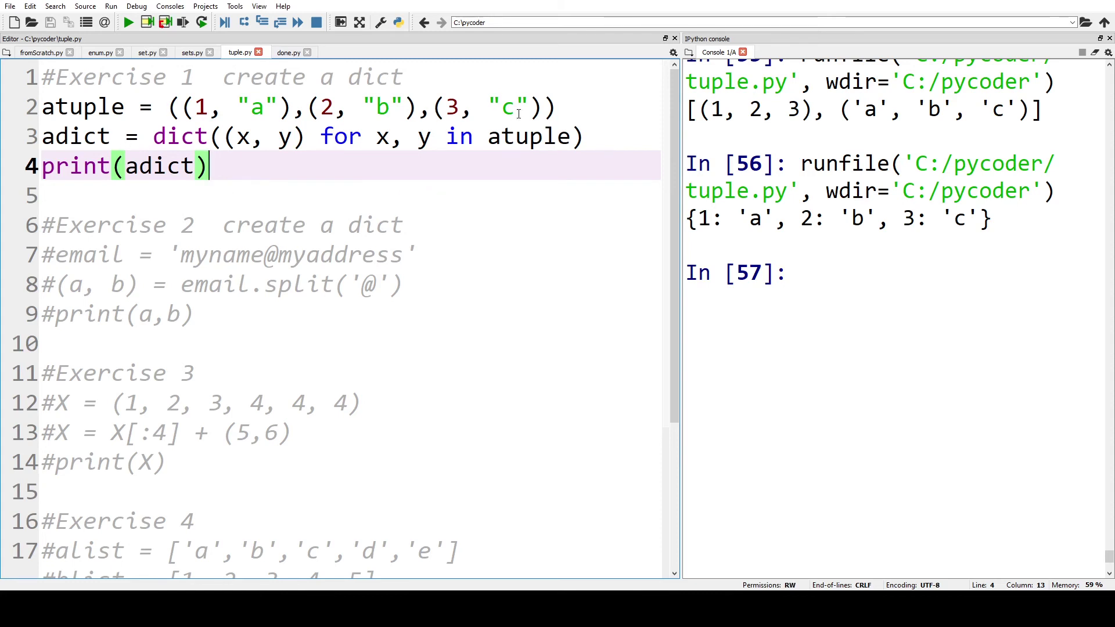
- Highlight the tuple of pairs, rerun to print {1: 'a', 2: 'b', 3: 'c'}, and select Exercise 1
{"action": "left_click_drag", "start_coordinate": [557, 107], "coordinate": [170, 106]}
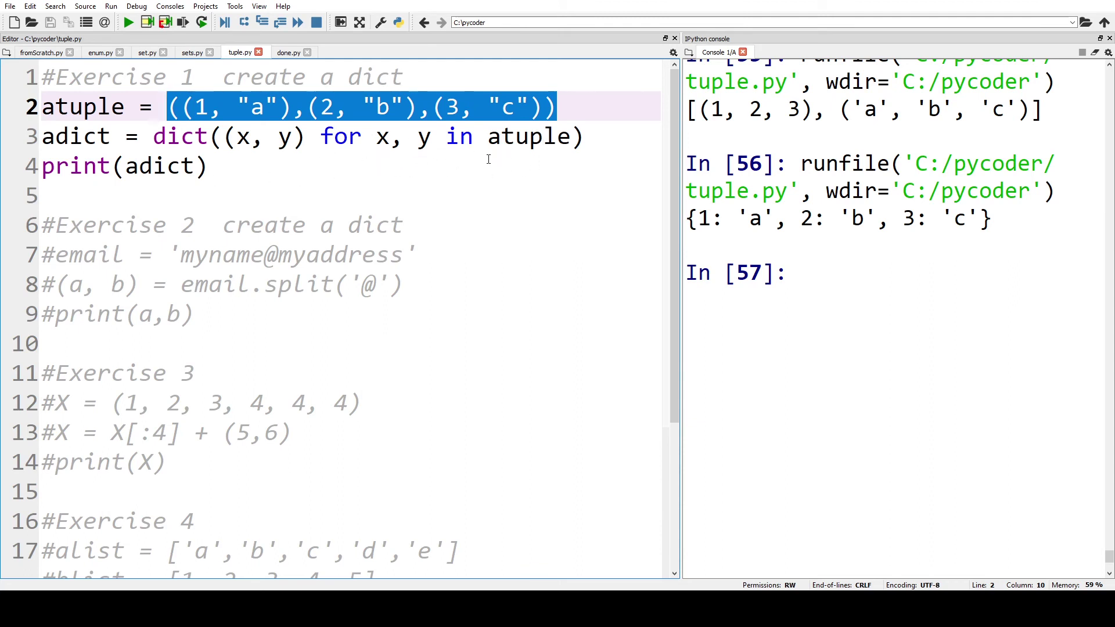
{"action": "left_click", "coordinate": [127, 22]}
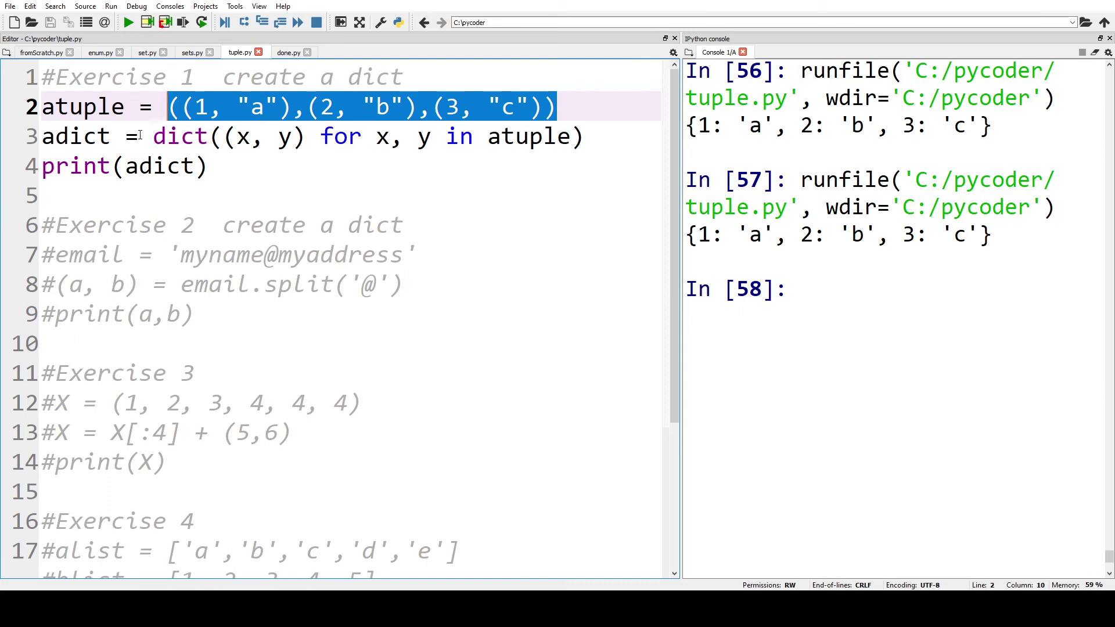
{"action": "left_click_drag", "start_coordinate": [246, 174], "coordinate": [42, 106]}
- Comment out the Exercise 1 code and uncomment Exercise 2's lines 7–9 with Ctrl+1
{"action": "key", "text": "F9"}
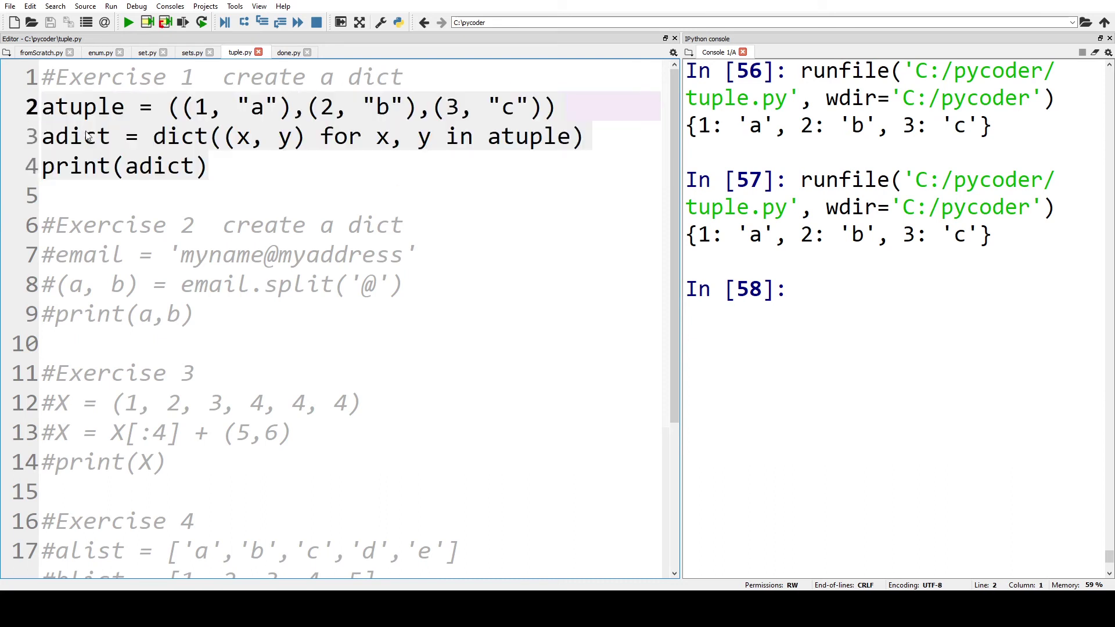
{"action": "key", "text": "ctrl+1"}
{"action": "left_click_drag", "start_coordinate": [196, 315], "coordinate": [37, 254]}
{"action": "left_click", "coordinate": [37, 254]}
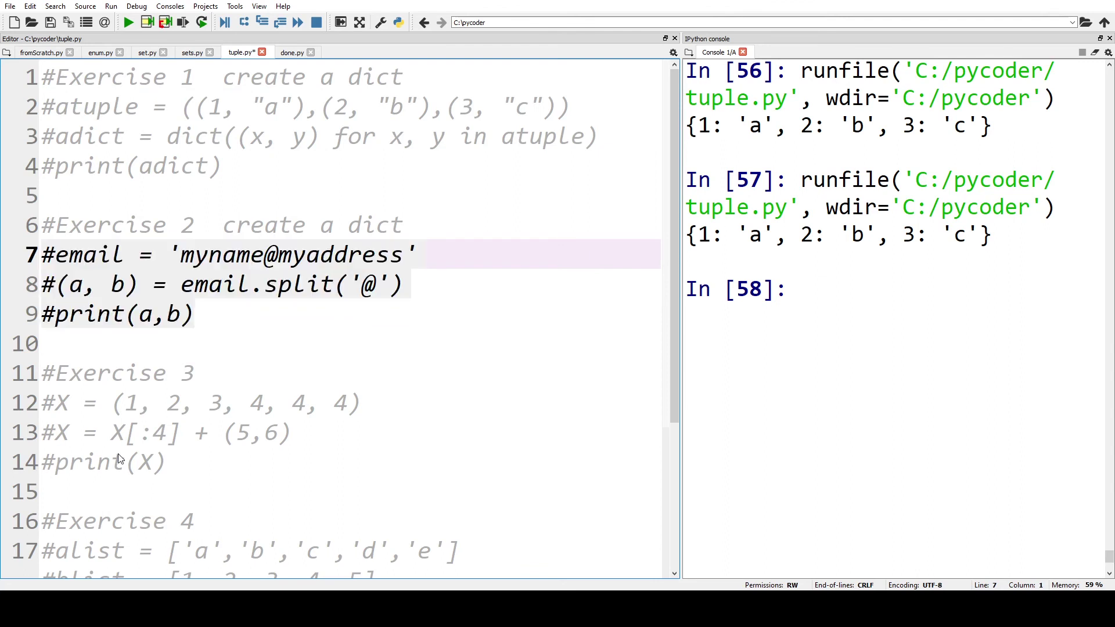
{"action": "key", "text": "ctrl+1"}
- Delete 'create a dict' from the Exercise 2 heading and run, printing myname myaddress
{"action": "left_click_drag", "start_coordinate": [404, 226], "coordinate": [222, 226]}
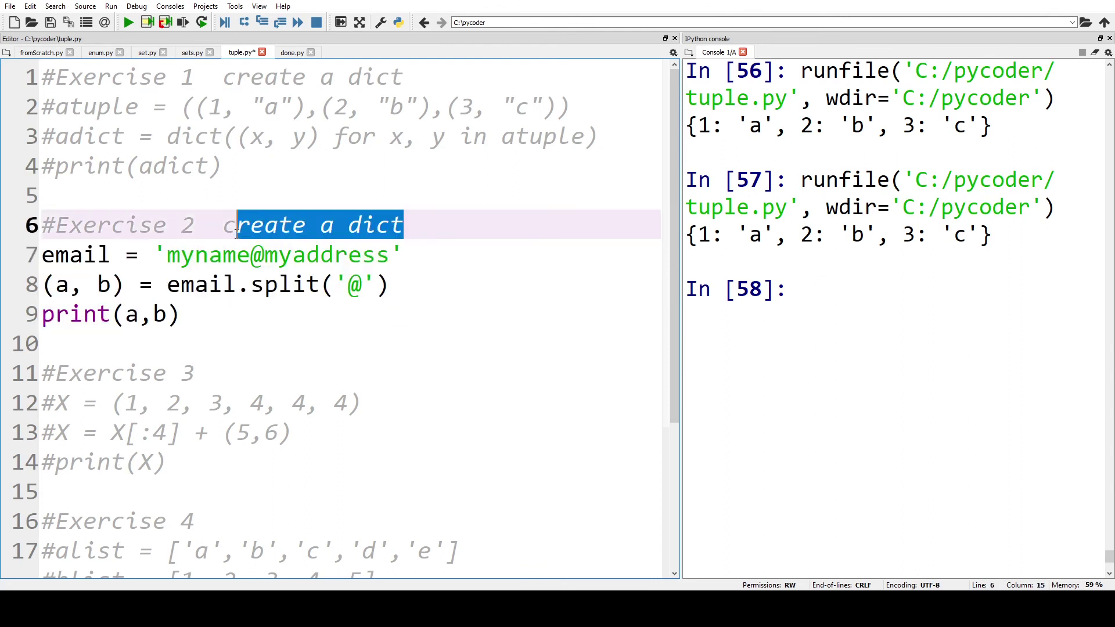
{"action": "key", "text": "Delete"}
{"action": "key", "text": "BackSpace"}
{"action": "key", "text": "BackSpace"}
{"action": "left_click", "coordinate": [128, 22]}
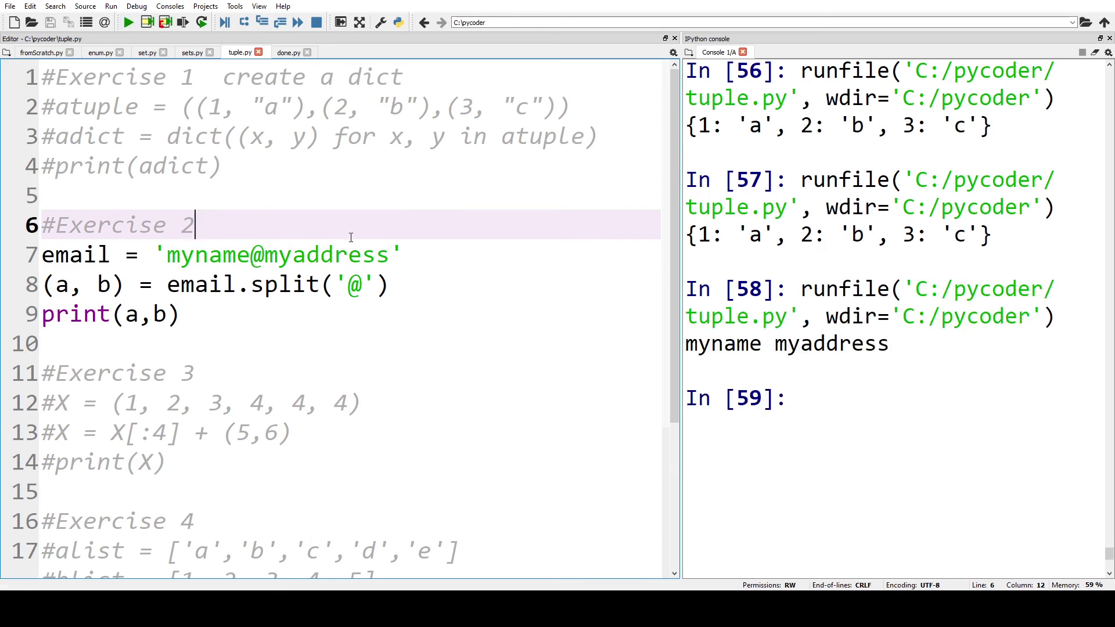
{"action": "scroll", "coordinate": [190, 214], "scroll_direction": "down", "scroll_amount": 4}
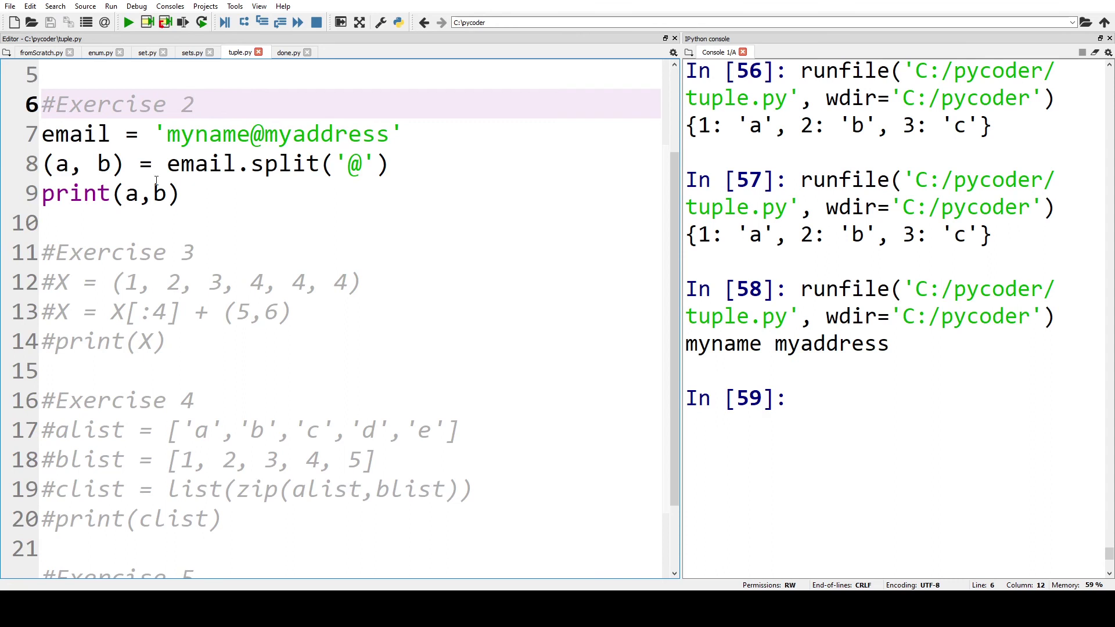
{"action": "left_click_drag", "start_coordinate": [179, 193], "coordinate": [41, 134]}
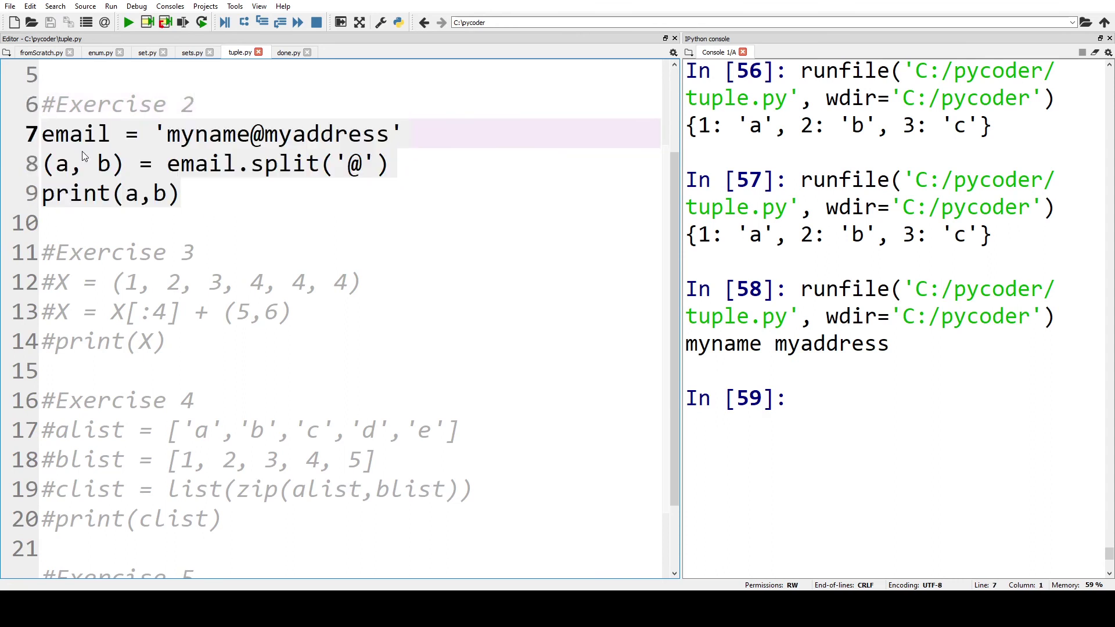
- Comment out Exercise 2 (lines 7-9) and uncomment Exercise 3 (lines 12-14)
{"action": "key", "text": "ctrl+1"}
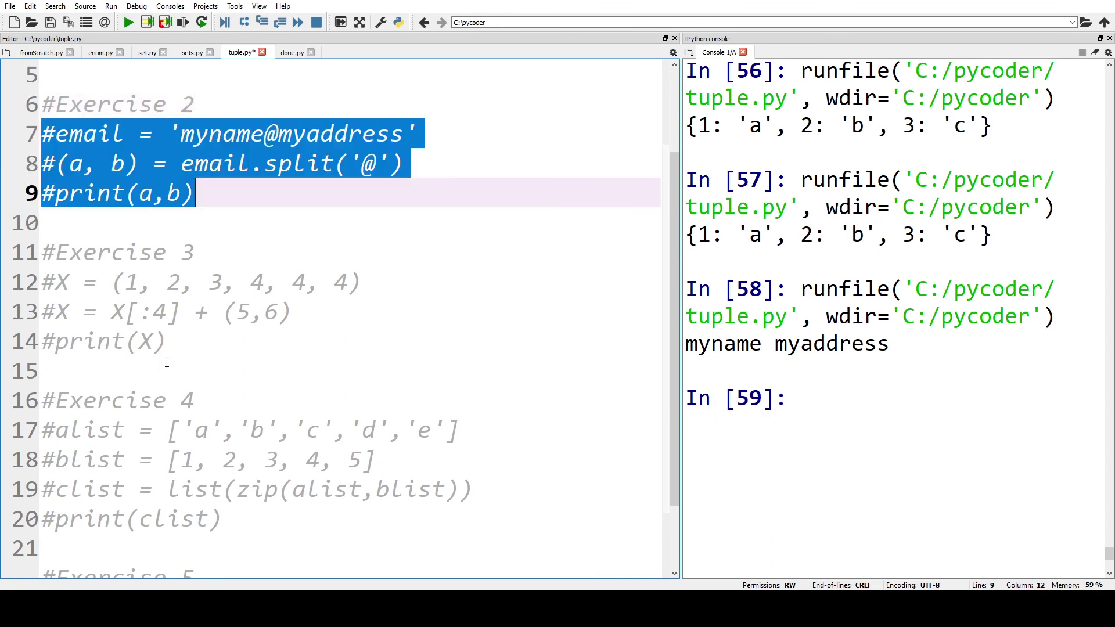
{"action": "left_click_drag", "start_coordinate": [171, 341], "coordinate": [40, 282]}
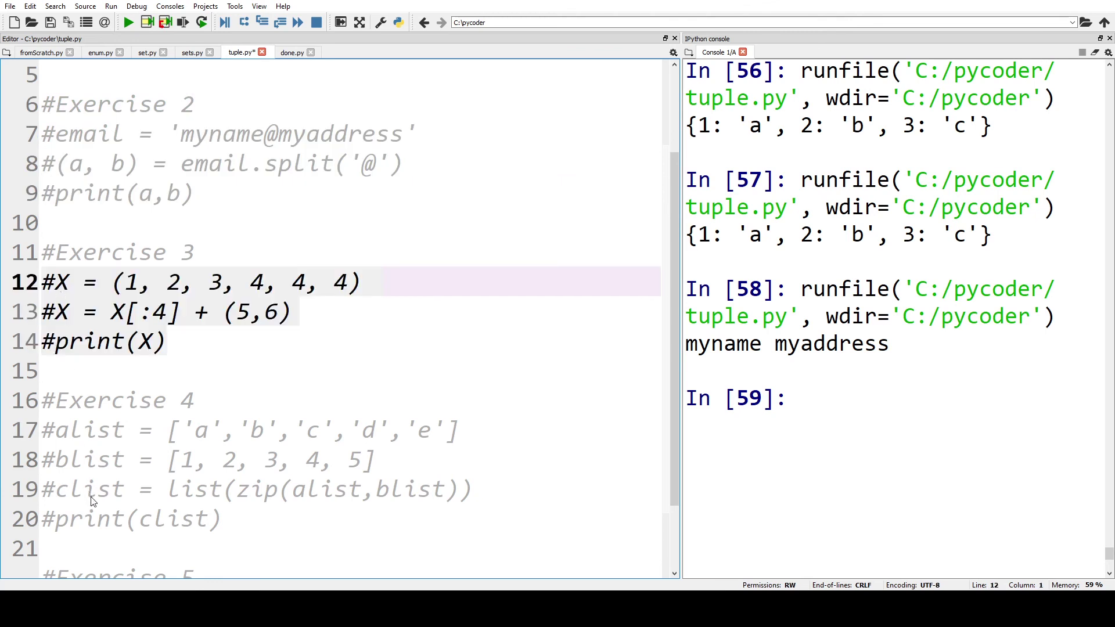
{"action": "key", "text": "ctrl+1"}
- Highlight the last two and then the first four elements of X on line 12
{"action": "left_click", "coordinate": [277, 312]}
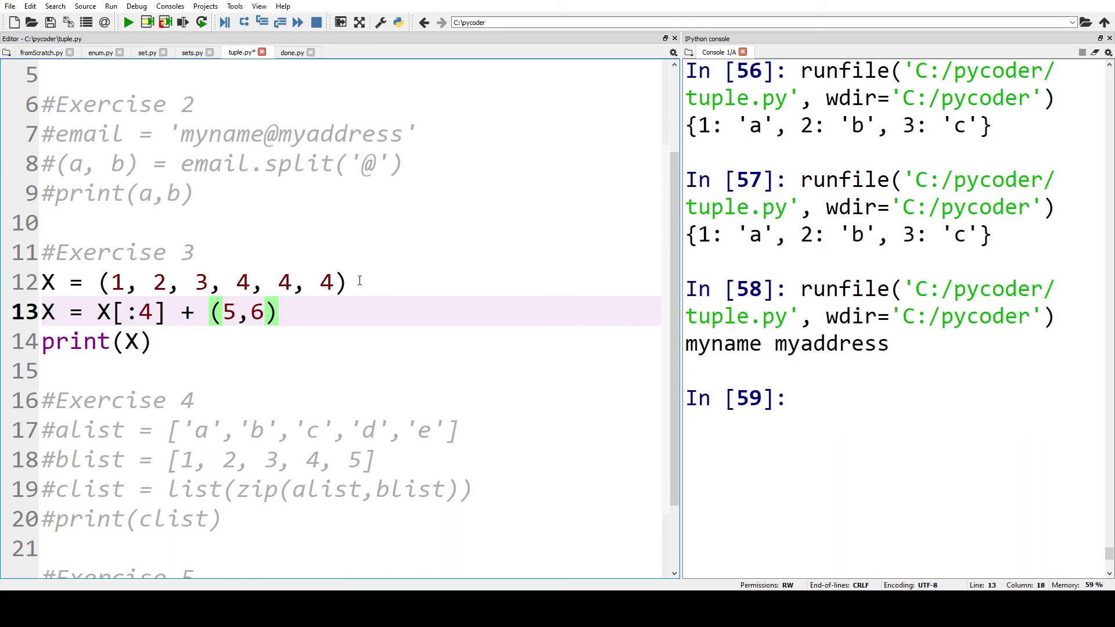
{"action": "left_click_drag", "start_coordinate": [359, 282], "coordinate": [279, 283]}
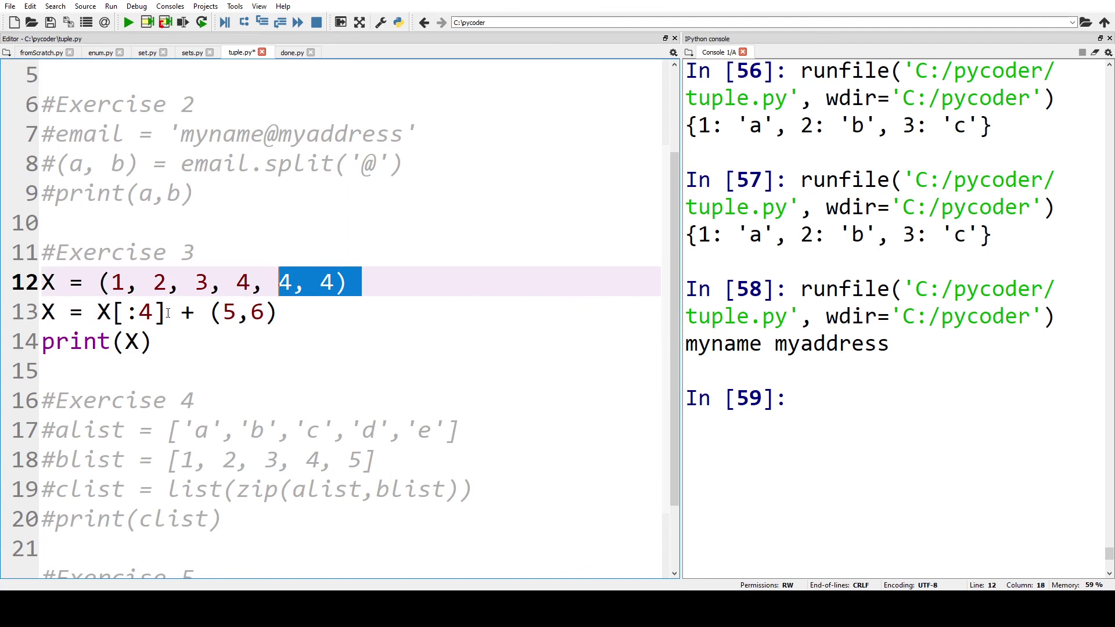
{"action": "left_click", "coordinate": [249, 281]}
{"action": "left_click_drag", "start_coordinate": [250, 280], "coordinate": [99, 281]}
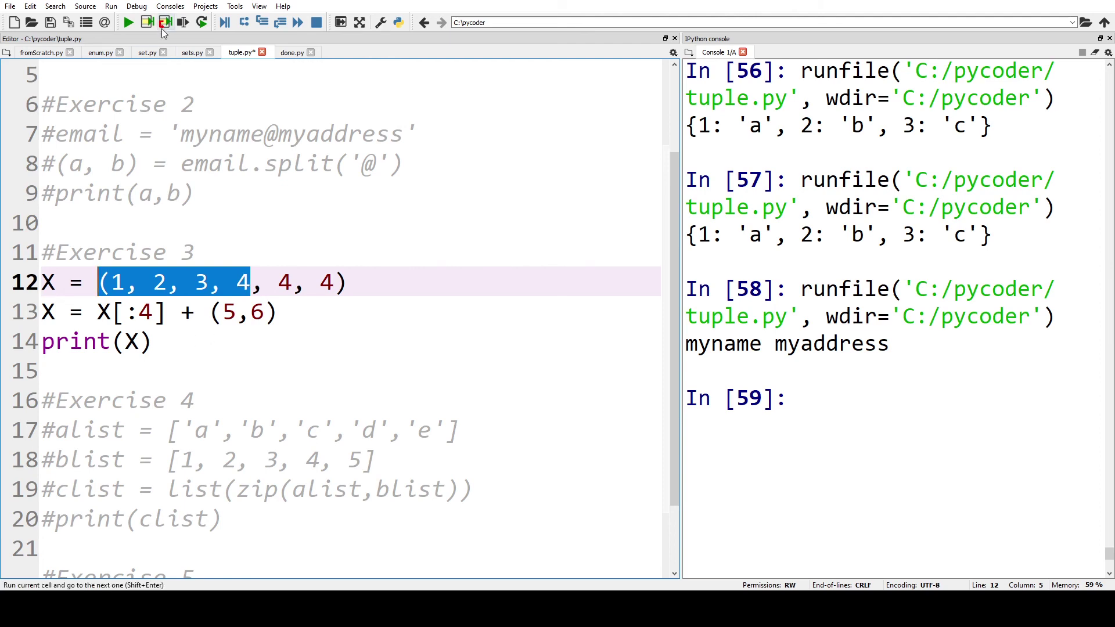
- Run the script to print (1, 2, 3, 4, 5, 6), then reselect the Exercise 3 lines
{"action": "key", "text": "F5"}
{"action": "scroll", "coordinate": [762, 196], "scroll_direction": "down", "scroll_amount": 2}
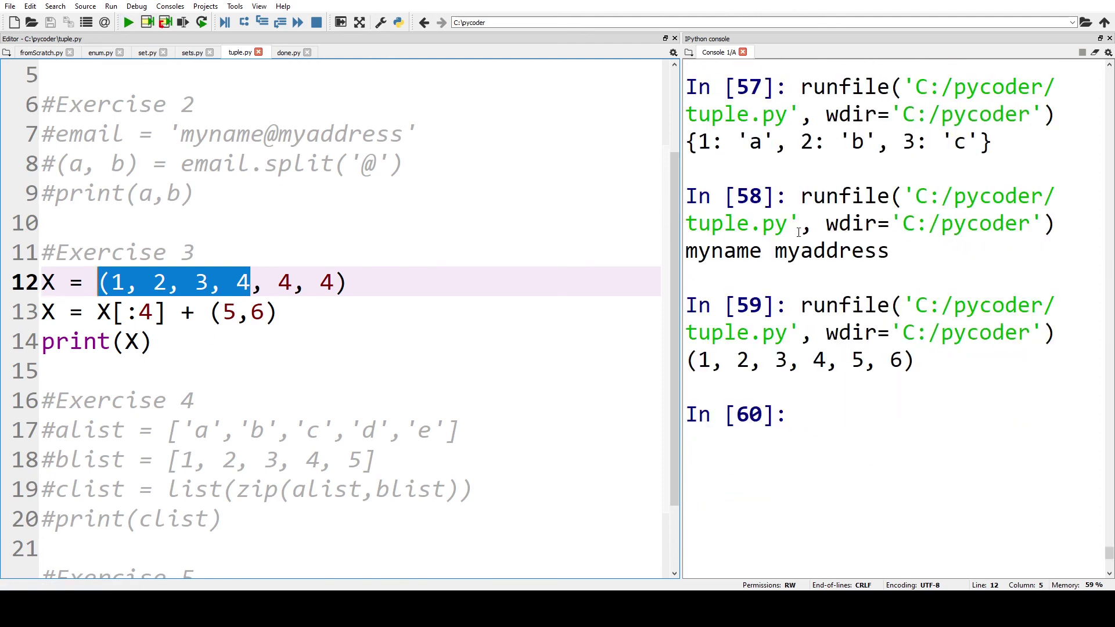
{"action": "scroll", "coordinate": [762, 196], "scroll_direction": "down", "scroll_amount": 2}
{"action": "scroll", "coordinate": [762, 196], "scroll_direction": "down", "scroll_amount": 1}
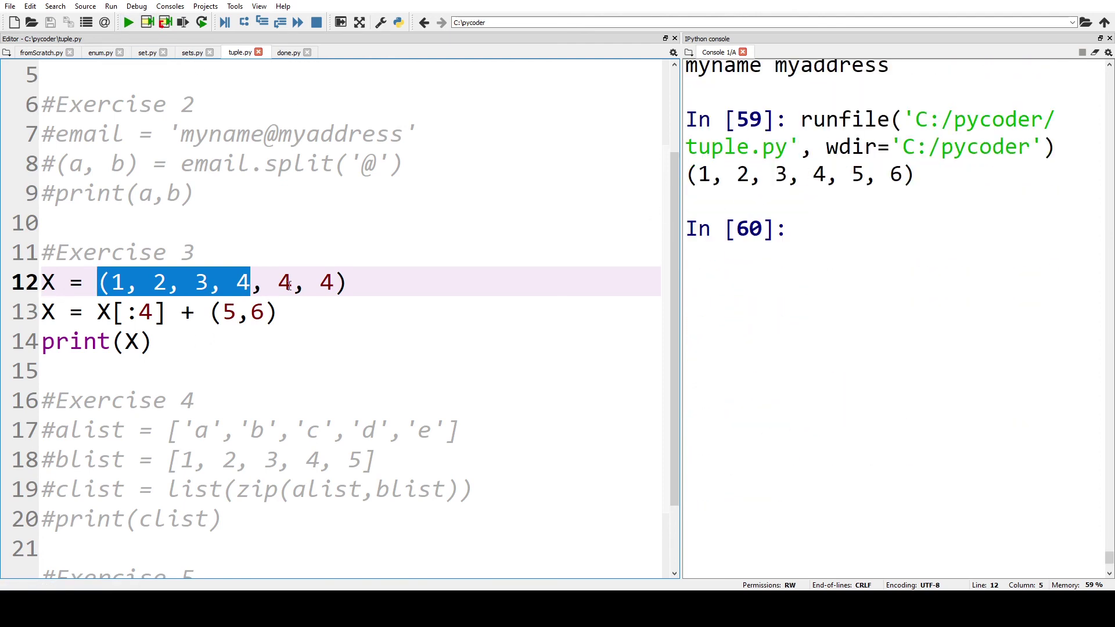
{"action": "left_click_drag", "start_coordinate": [155, 342], "coordinate": [43, 282]}
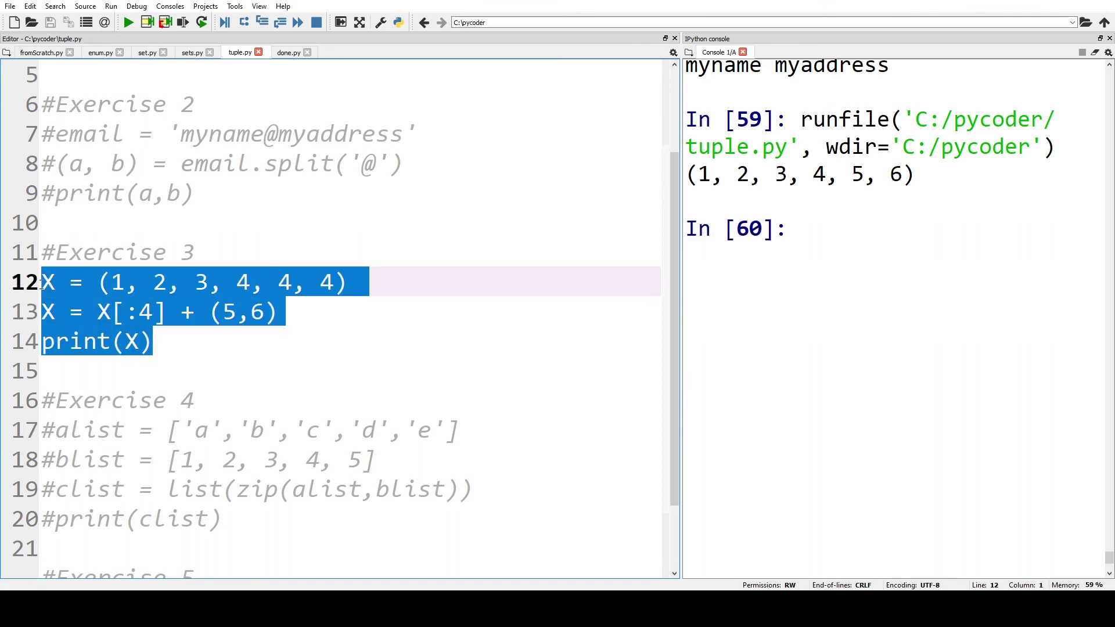
{"action": "left_click", "coordinate": [42, 282]}
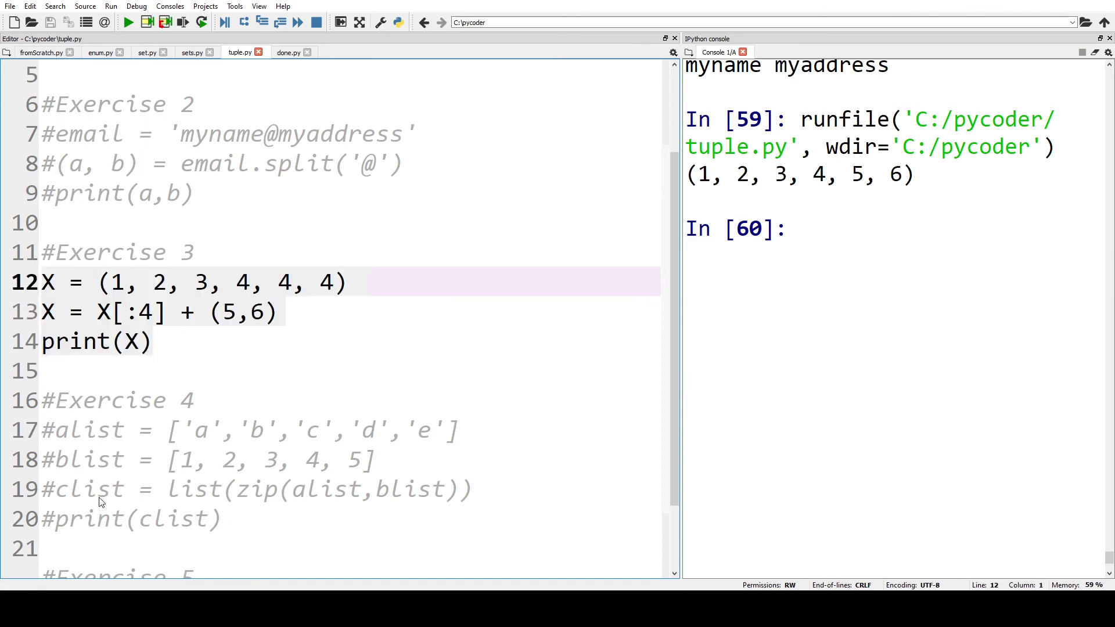
- Comment out Exercise 3 (lines 12-14) and uncomment Exercise 4 (lines 17-20)
{"action": "key", "text": "ctrl+1"}
{"action": "scroll", "coordinate": [100, 505], "scroll_direction": "down", "scroll_amount": 1}
{"action": "left_click_drag", "start_coordinate": [223, 429], "coordinate": [42, 341]}
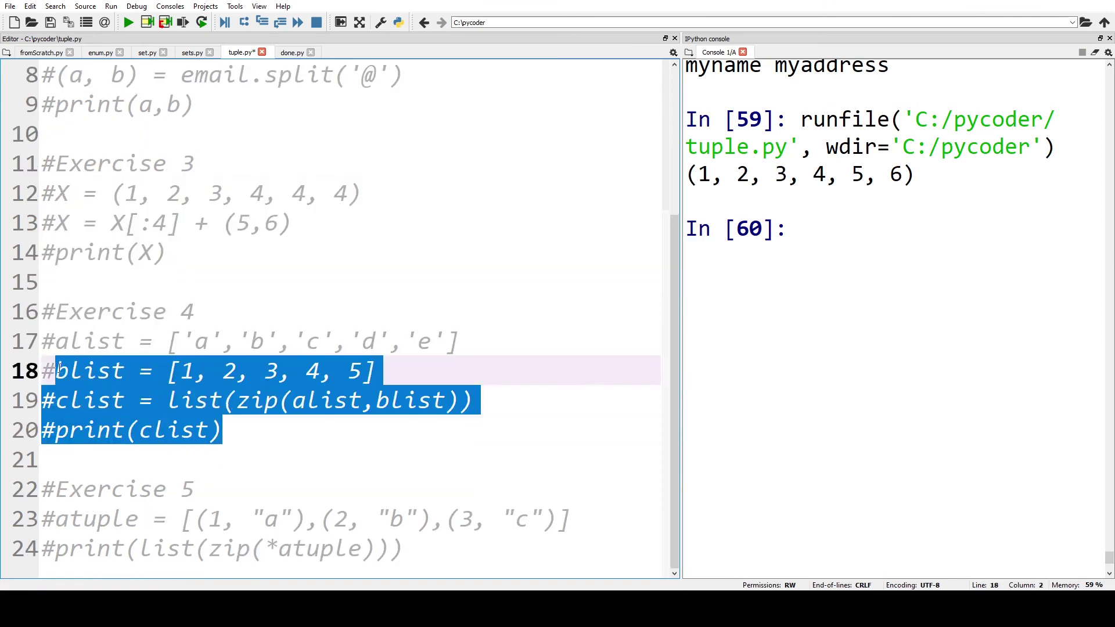
{"action": "left_click", "coordinate": [42, 341]}
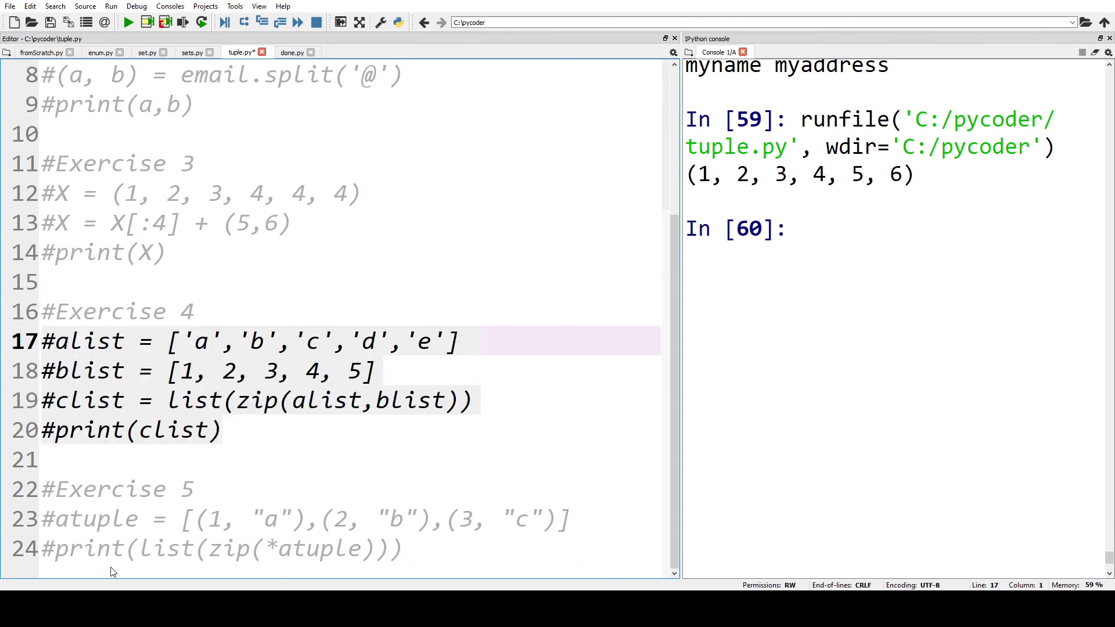
{"action": "key", "text": "ctrl+1"}
{"action": "left_click", "coordinate": [375, 341]}
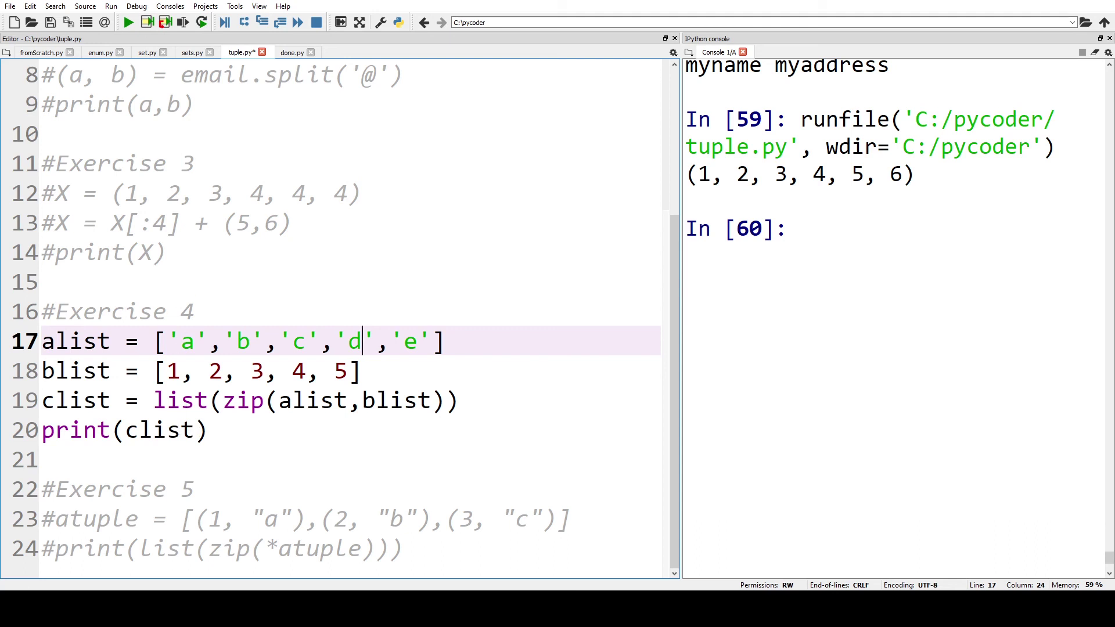
- Run the script to print the zipped list [('a', 1), ..., ('e', 5)], then reselect Exercise 4
{"action": "left_click", "coordinate": [129, 23]}
{"action": "scroll", "coordinate": [775, 259], "scroll_direction": "down", "scroll_amount": 1}
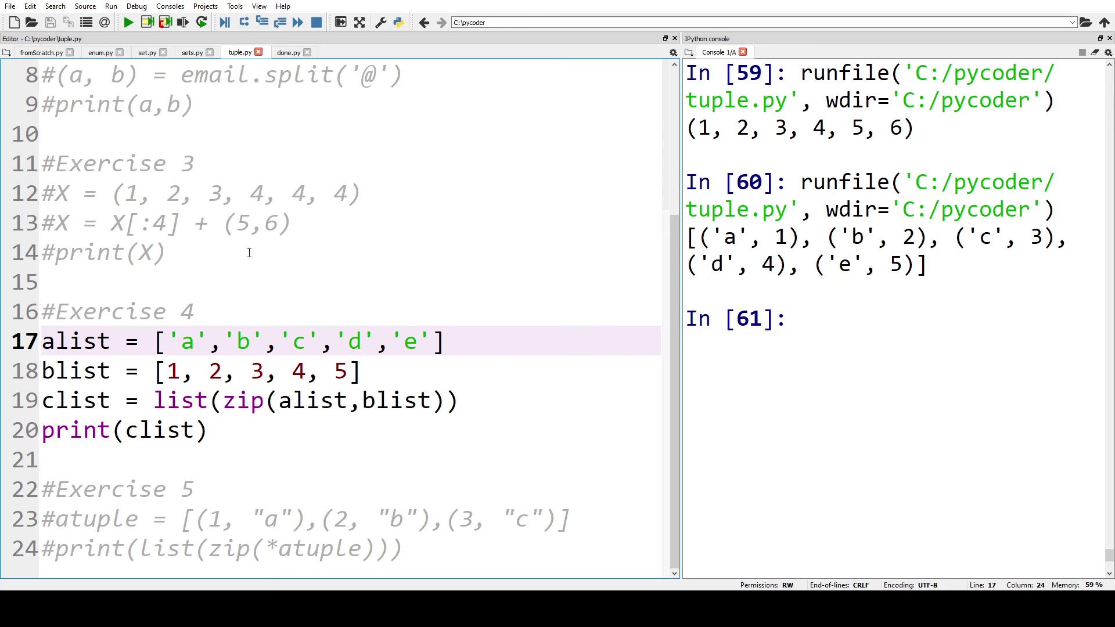
{"action": "left_click", "coordinate": [236, 433]}
{"action": "left_click_drag", "start_coordinate": [213, 431], "coordinate": [42, 341]}
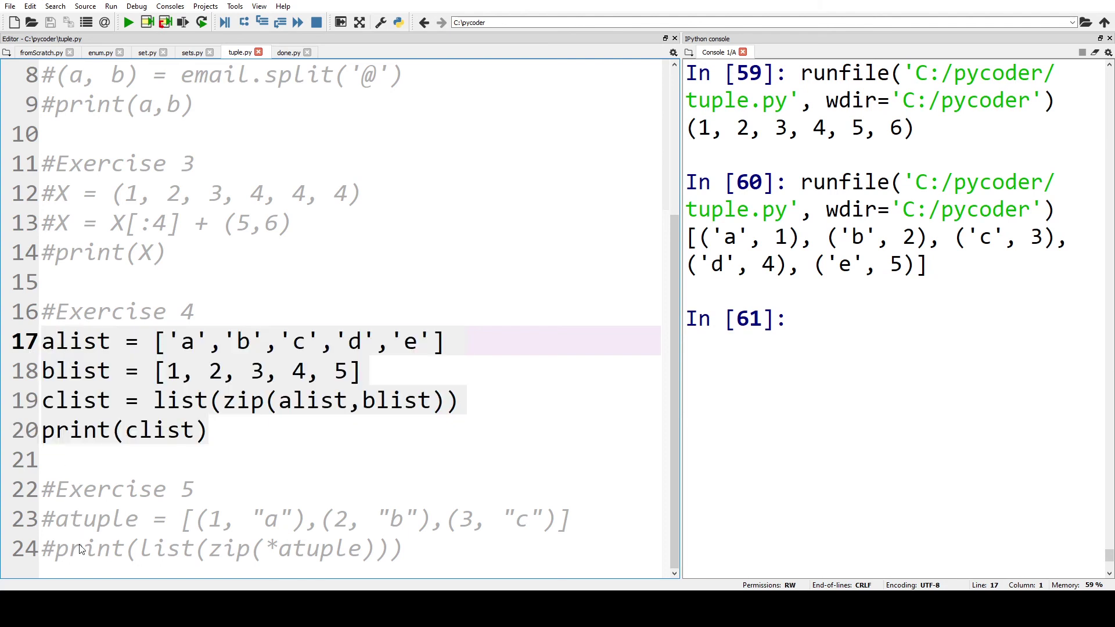
- Comment out Exercise 4 (lines 17-20) and uncomment Exercise 5 (lines 23-24)
{"action": "key", "text": "ctrl+1"}
{"action": "mouse_move", "coordinate": [403, 549]}
{"action": "left_mouse_down"}
{"action": "mouse_move", "coordinate": [40, 547]}
{"action": "mouse_move", "coordinate": [41, 519]}
{"action": "left_mouse_up"}
{"action": "key", "text": "ctrl+1"}
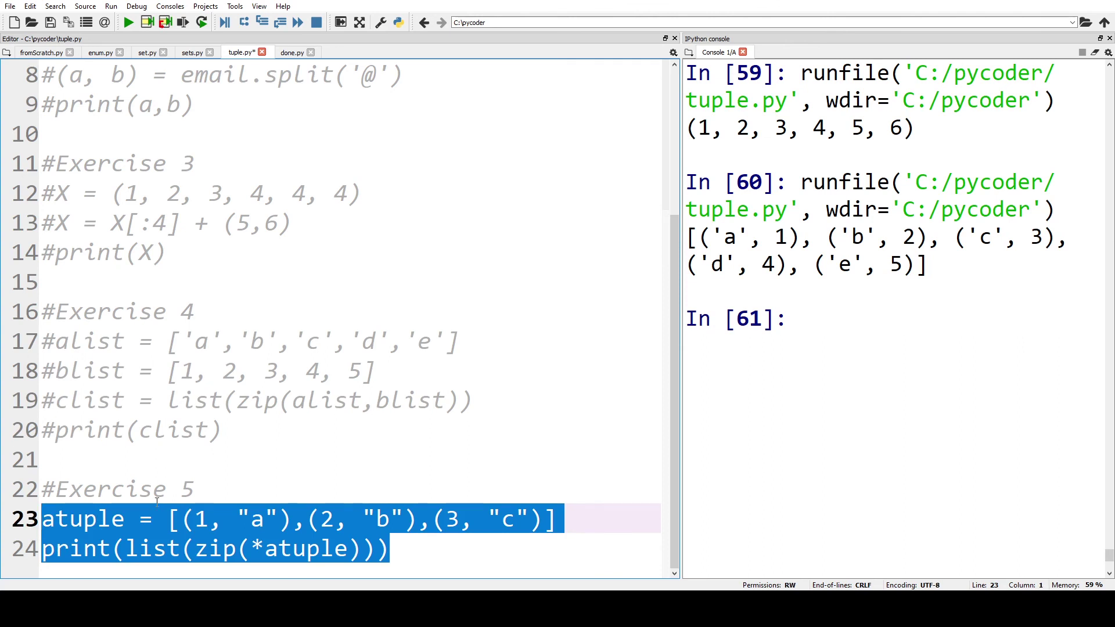
{"action": "left_click", "coordinate": [153, 489]}
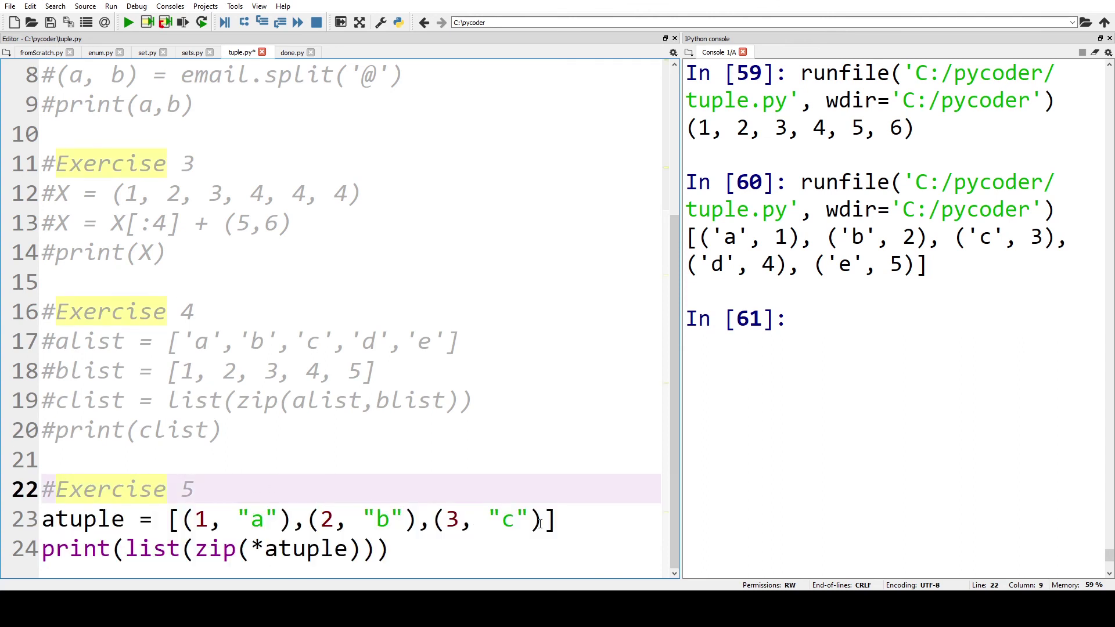
{"action": "key", "text": "ctrl+shift+i"}
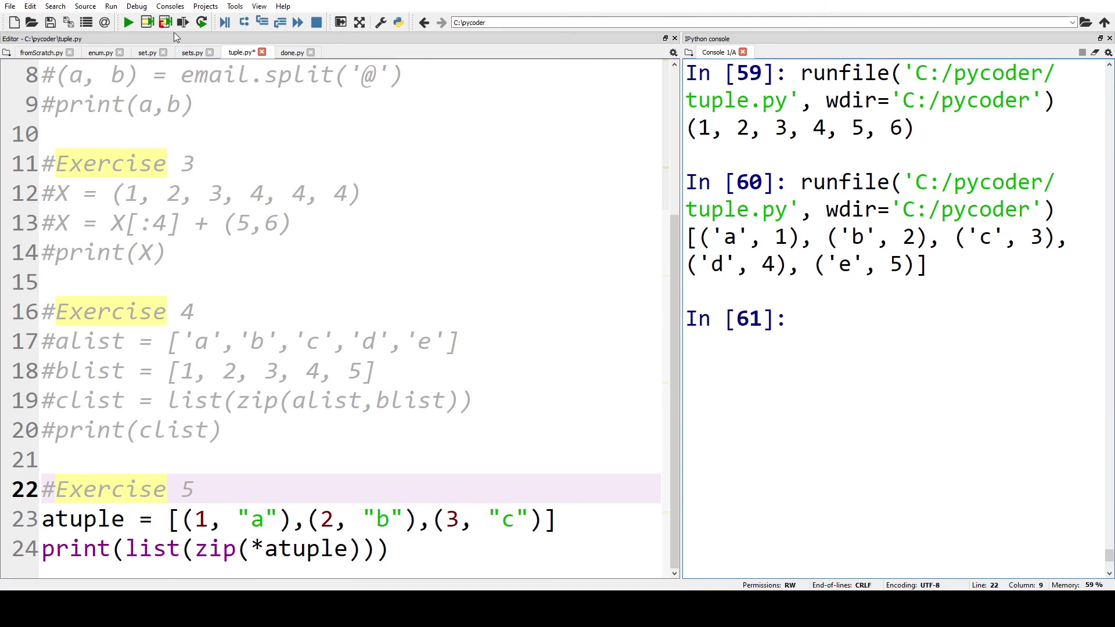
- Run the script to print [(1, 2, 3), ('a', 'b', 'c')], then highlight * and zip on line 24
{"action": "left_click", "coordinate": [128, 21]}
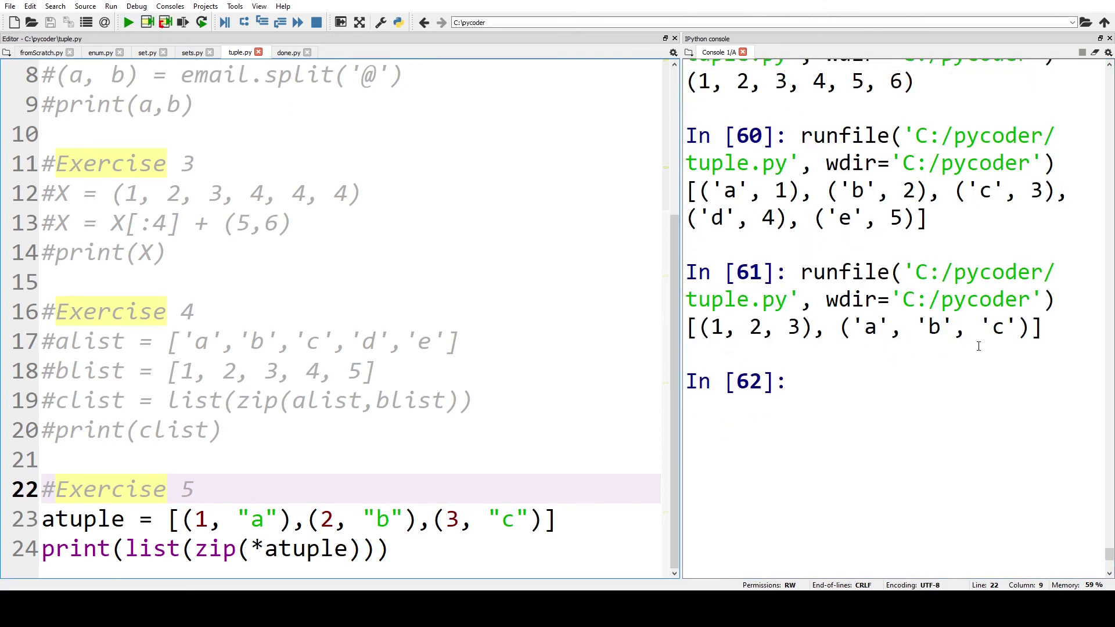
{"action": "left_click", "coordinate": [261, 545]}
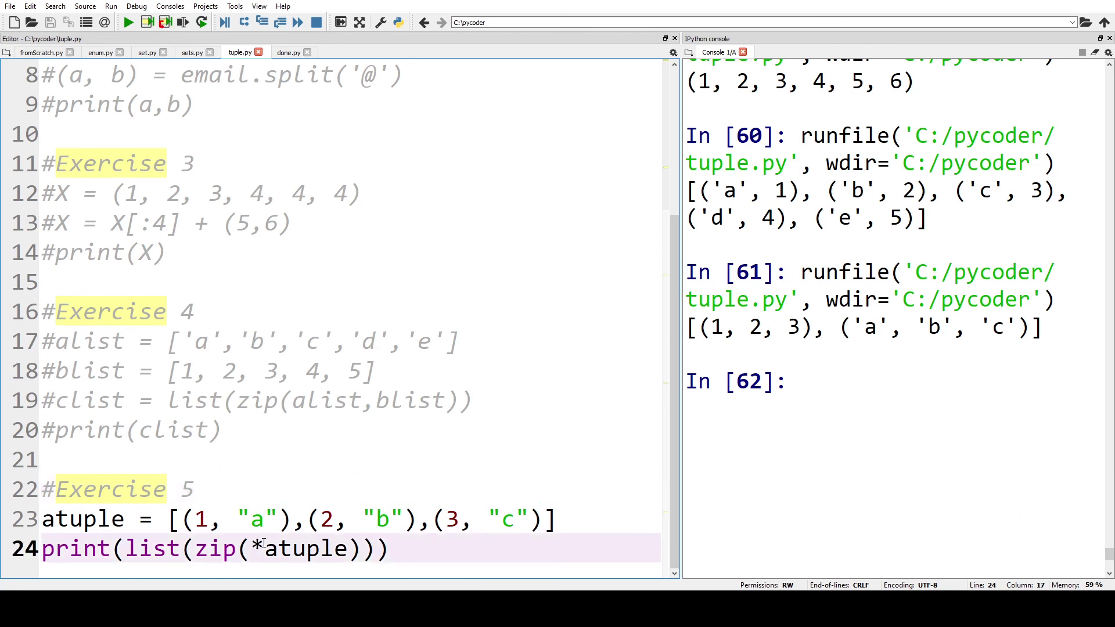
{"action": "key", "text": "shift+Left"}
{"action": "double_click", "coordinate": [216, 549]}
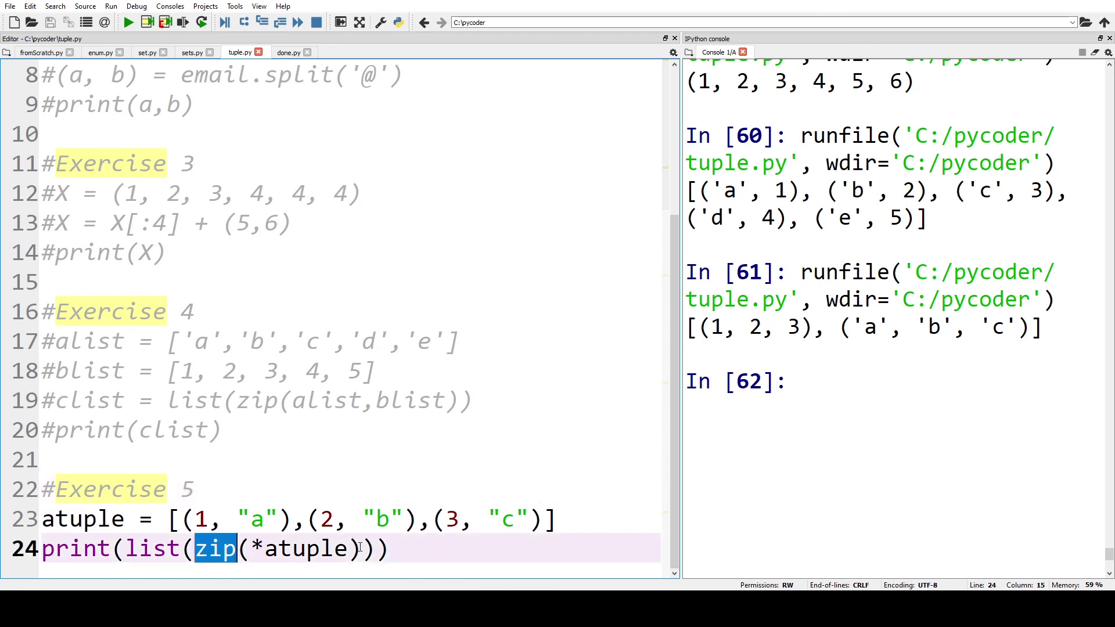